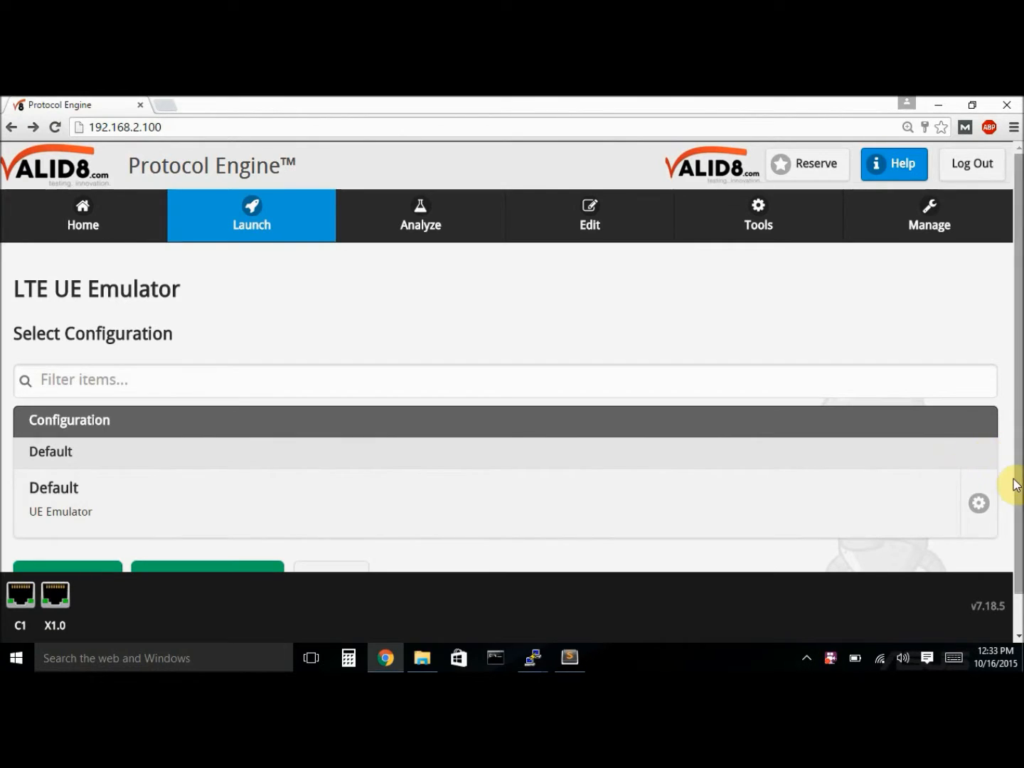
# Step: Open the LTE UE Emulator's Default configuration file for editing, dismiss the default-file warning and find its simulationProfile section
pyautogui.click(981, 506)
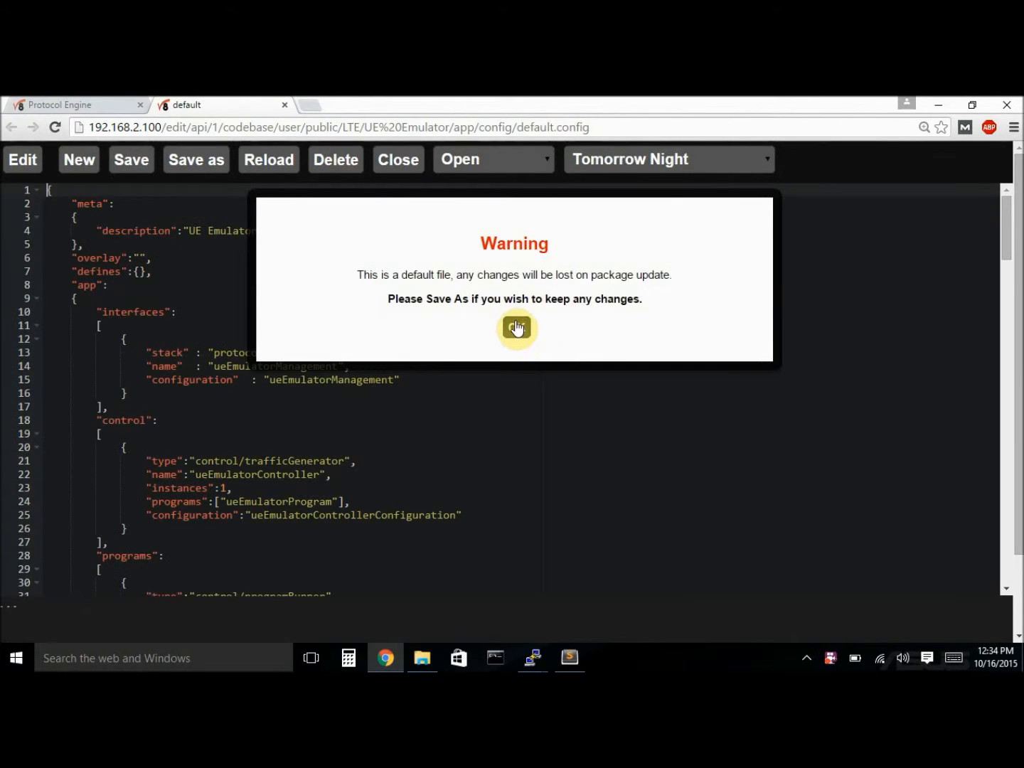
pyautogui.click(516, 329)
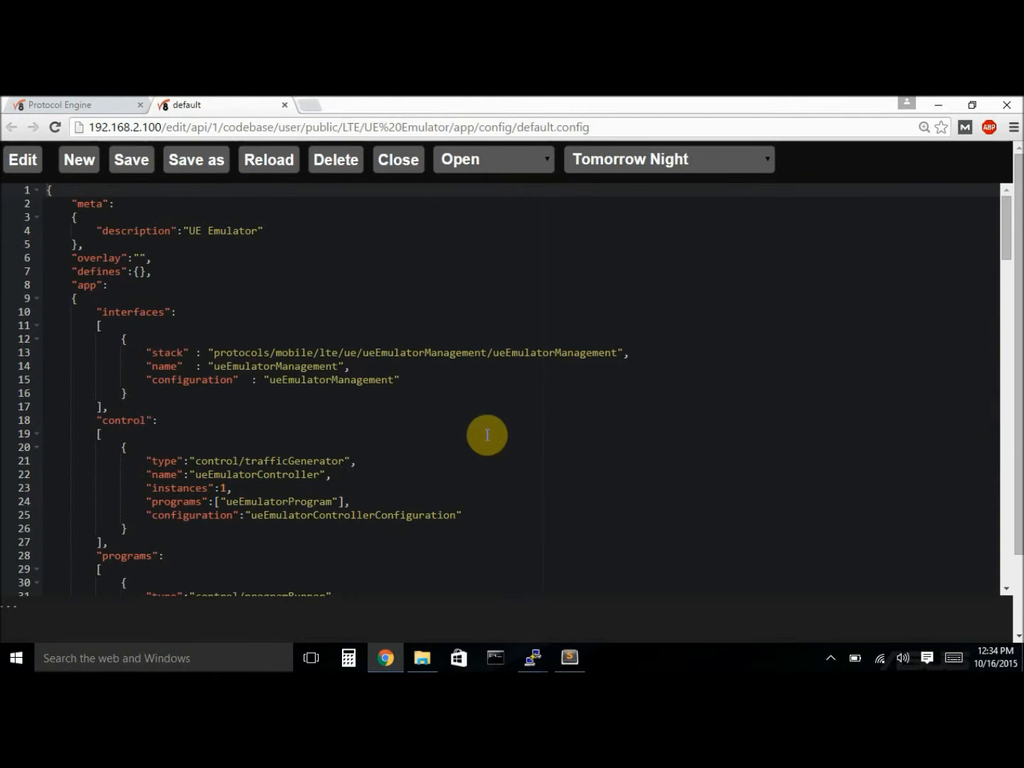
pyautogui.scroll(-8, 487, 434)
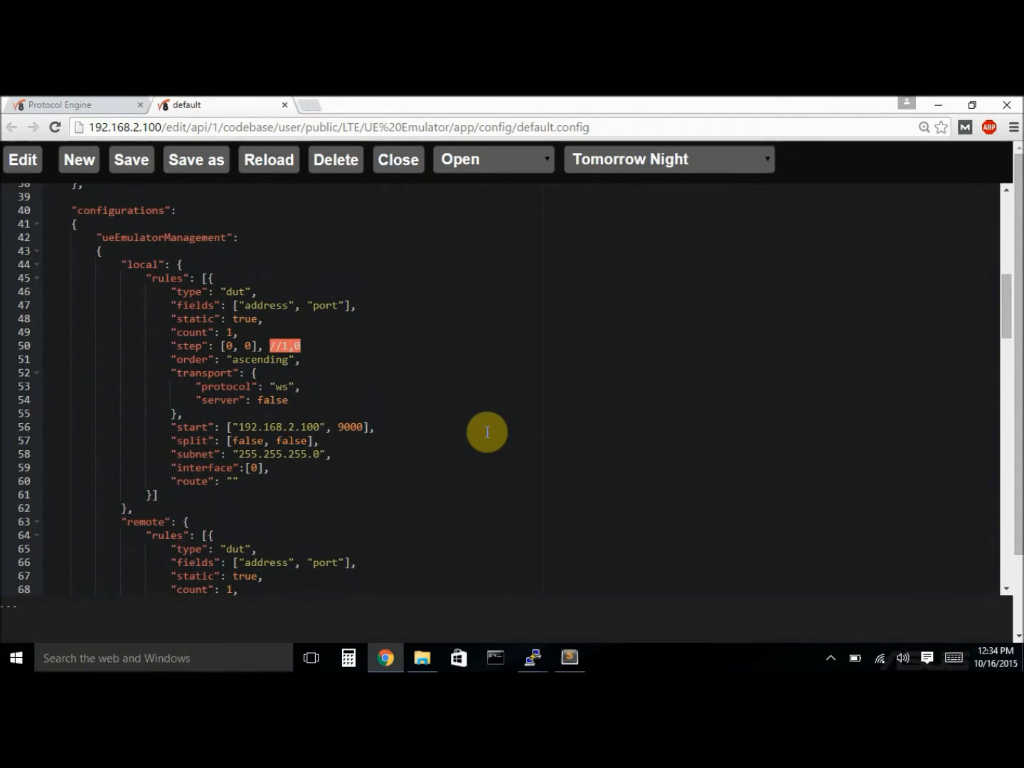
pyautogui.scroll(-7, 487, 431)
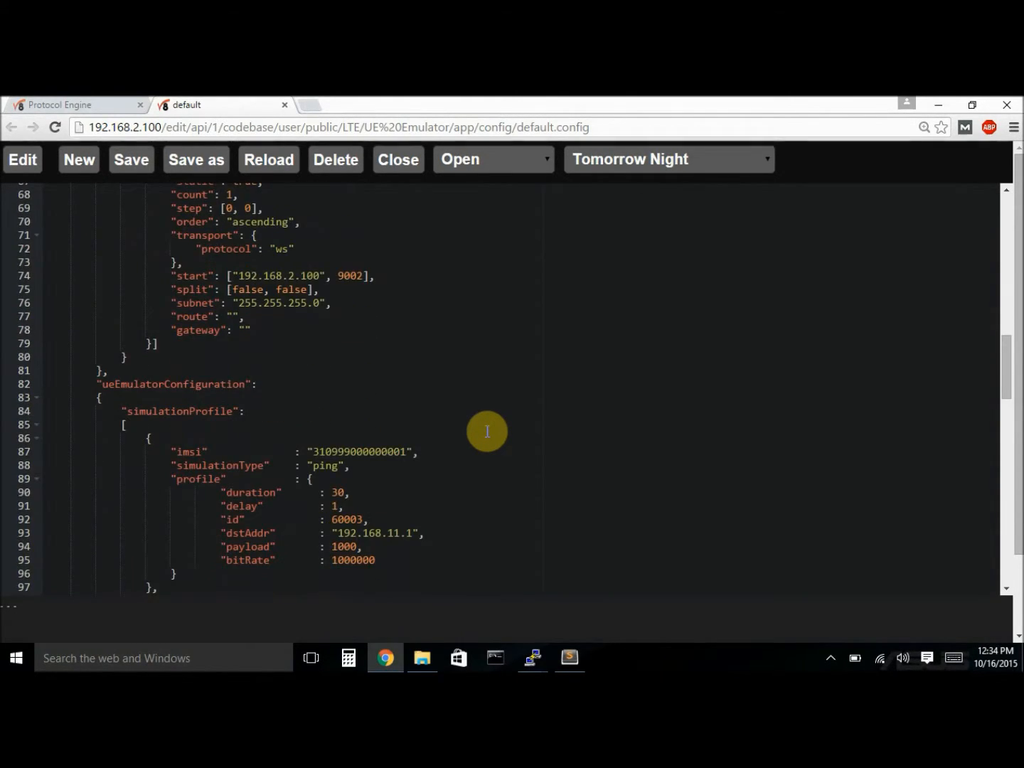
pyautogui.scroll(-3, 487, 432)
pyautogui.scroll(2, 487, 429)
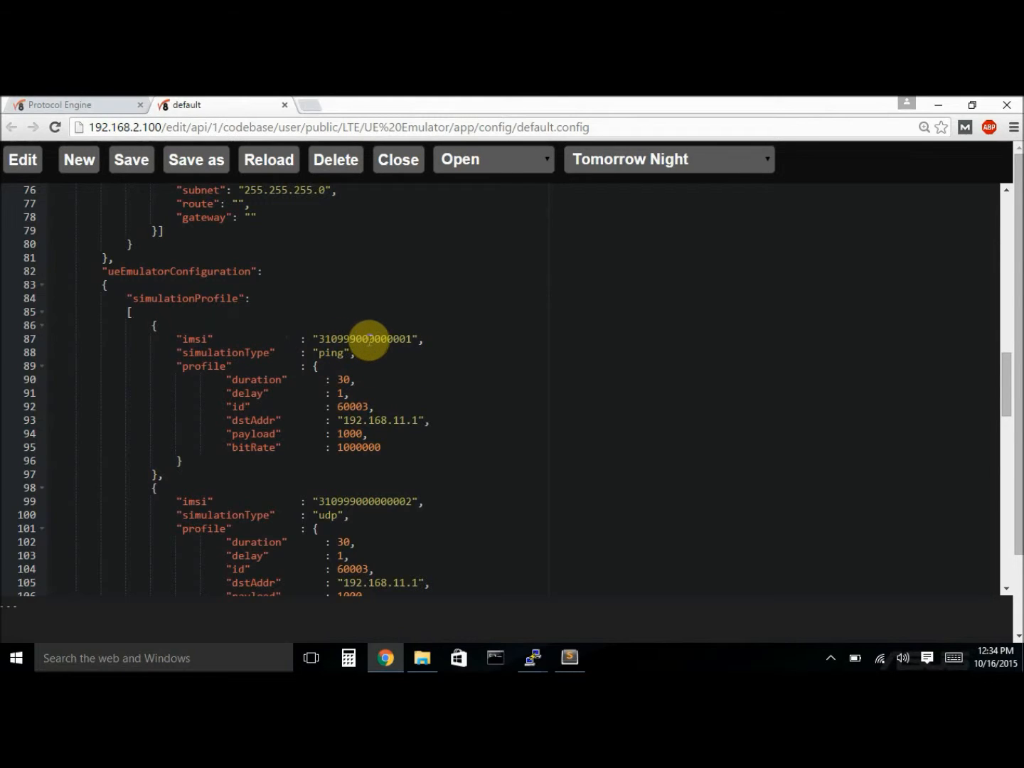
# Step: Examine the imsi, simulationType and profile entries of the first simulation profile and compare the simulation type with the second profile's
pyautogui.click(371, 339)
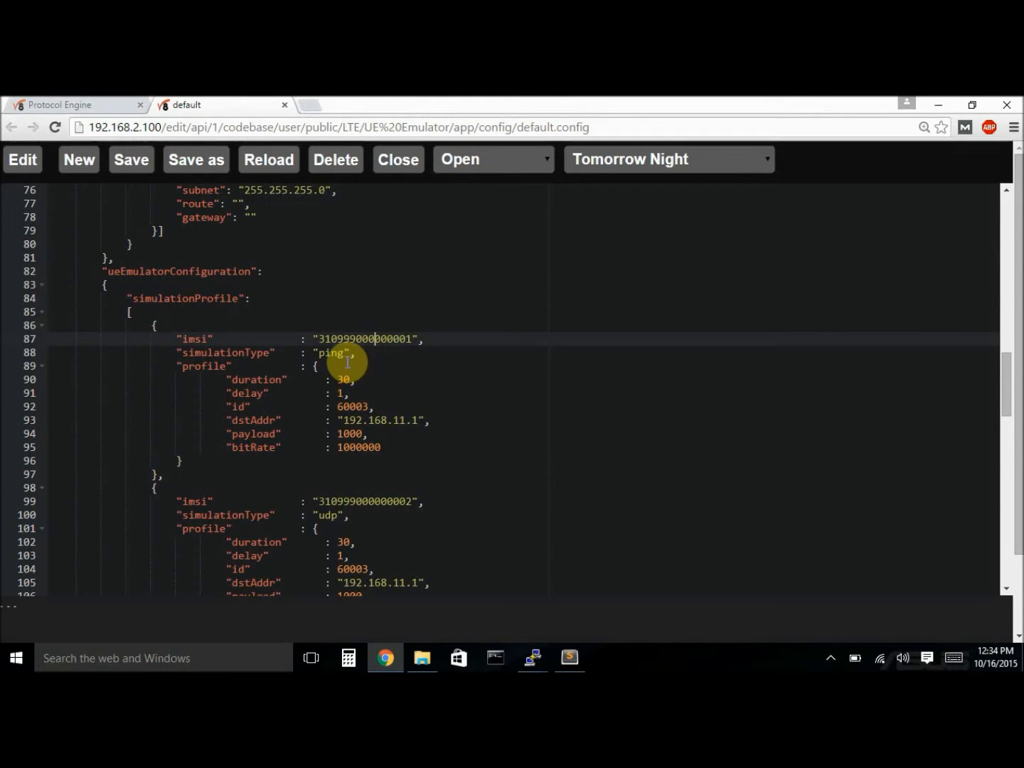
pyautogui.click(347, 351)
pyautogui.click(213, 366)
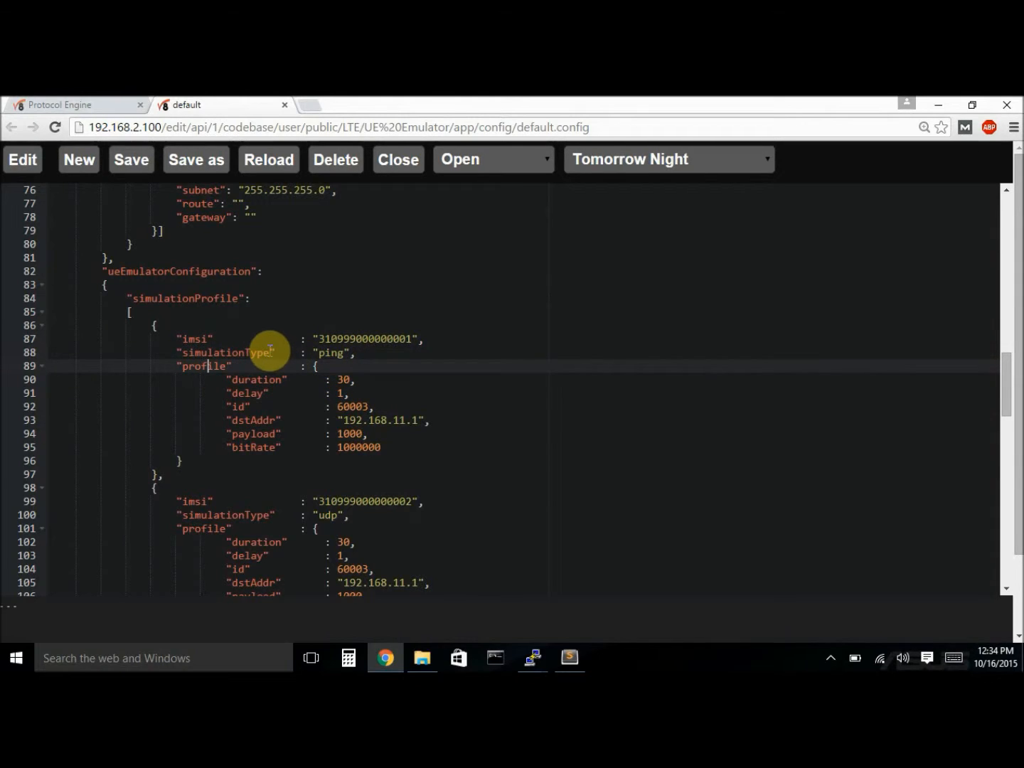
pyautogui.doubleClick(344, 353)
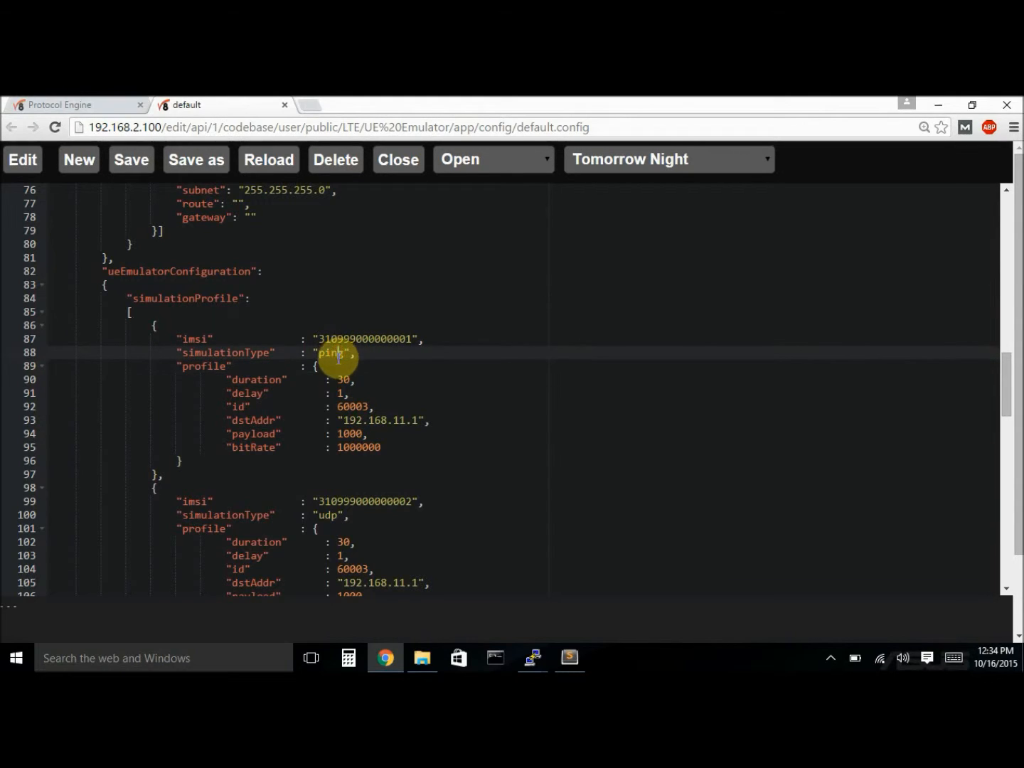
pyautogui.doubleClick(328, 517)
pyautogui.click(198, 367)
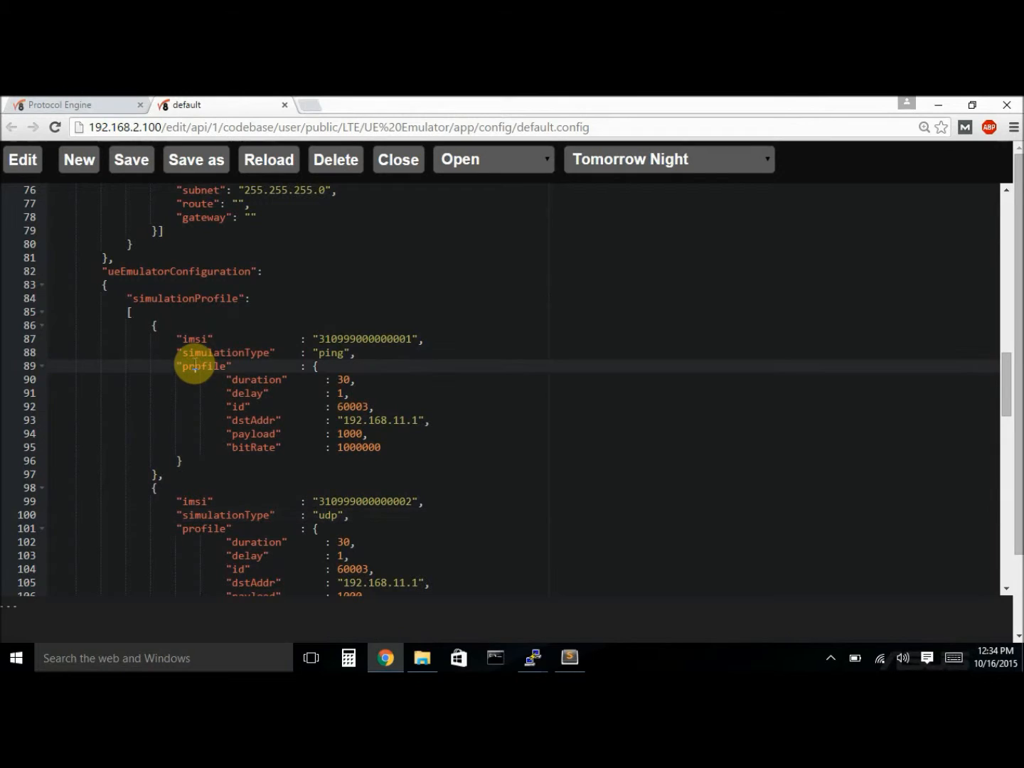
# Step: Examine the first simulation profile's duration, delay, id, dstAddr, payload and bitRate parameters
pyautogui.click(265, 379)
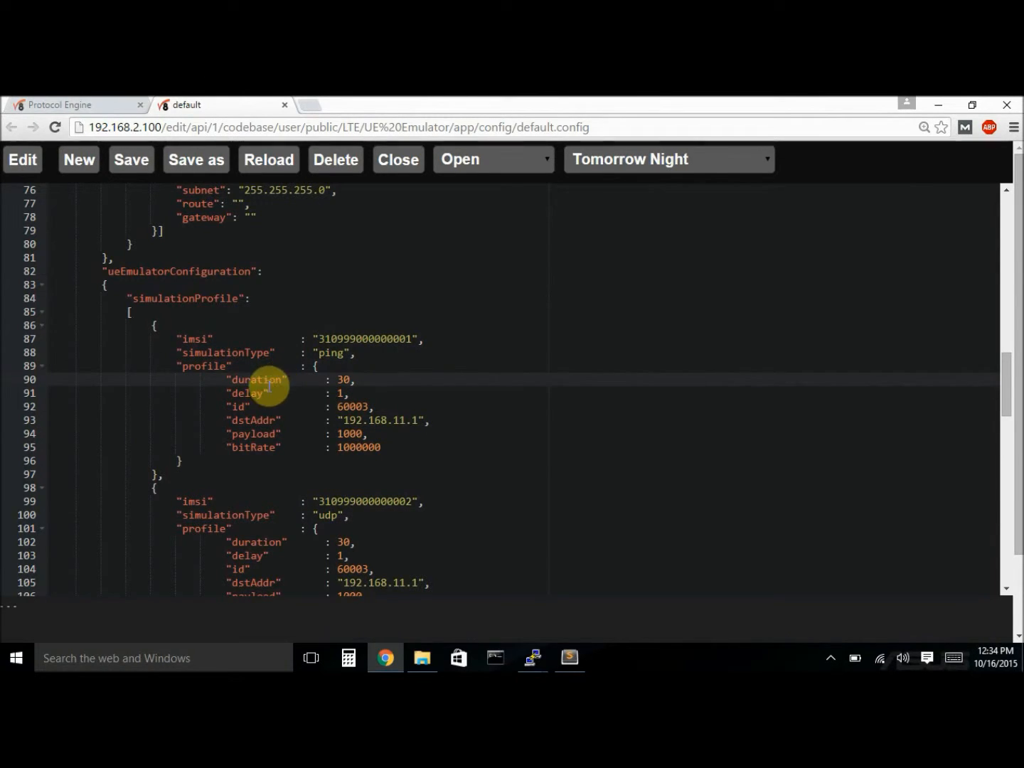
pyautogui.click(256, 393)
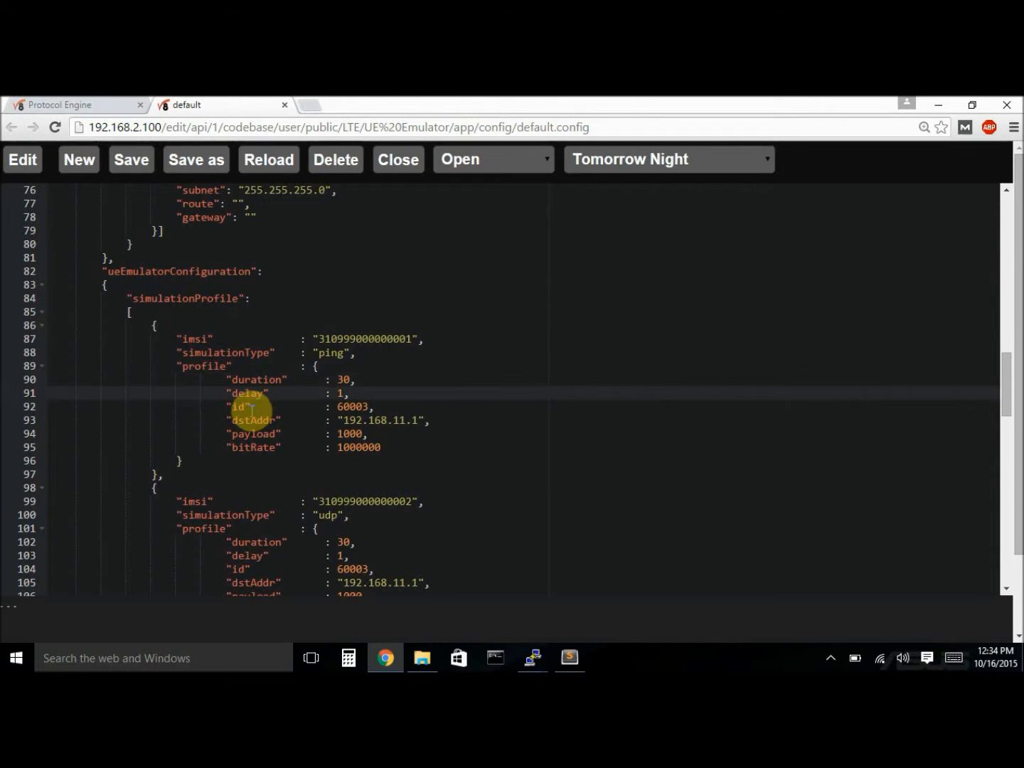
pyautogui.click(233, 406)
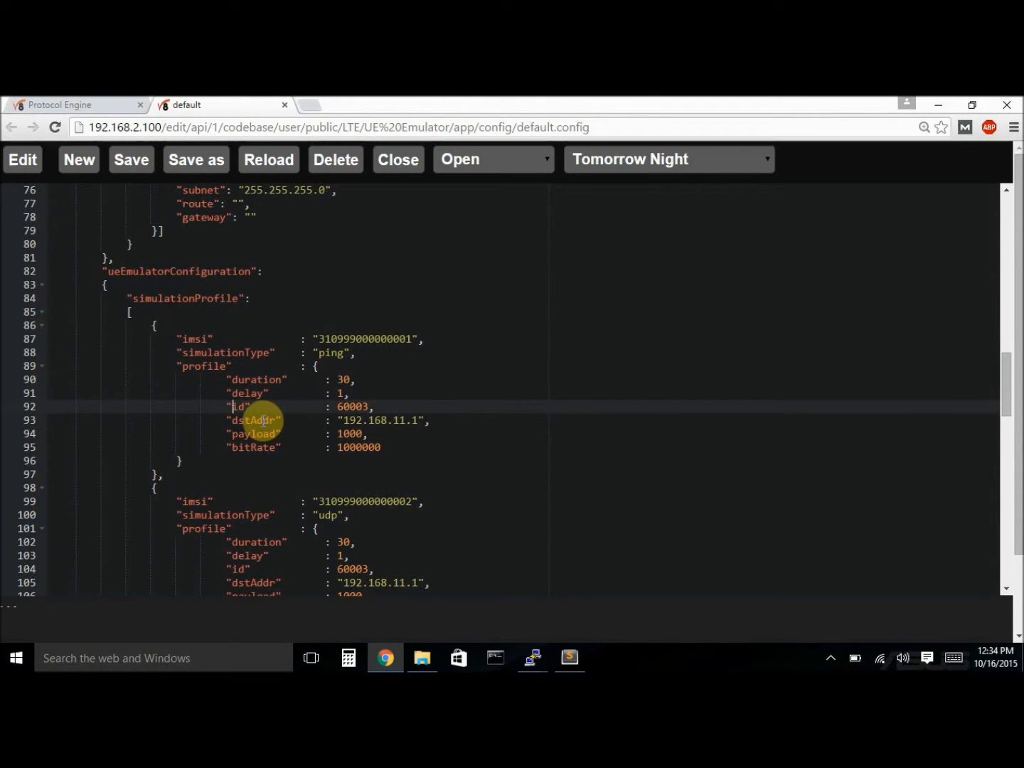
pyautogui.click(262, 420)
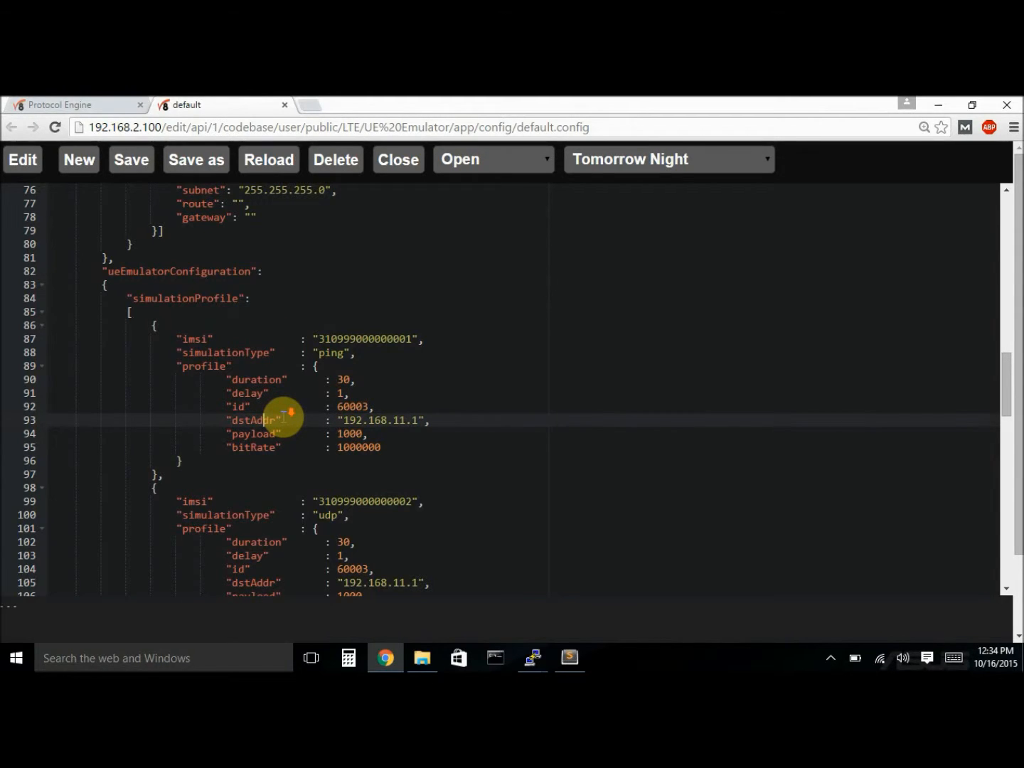
pyautogui.scroll(-1, 283, 417)
pyautogui.click(265, 377)
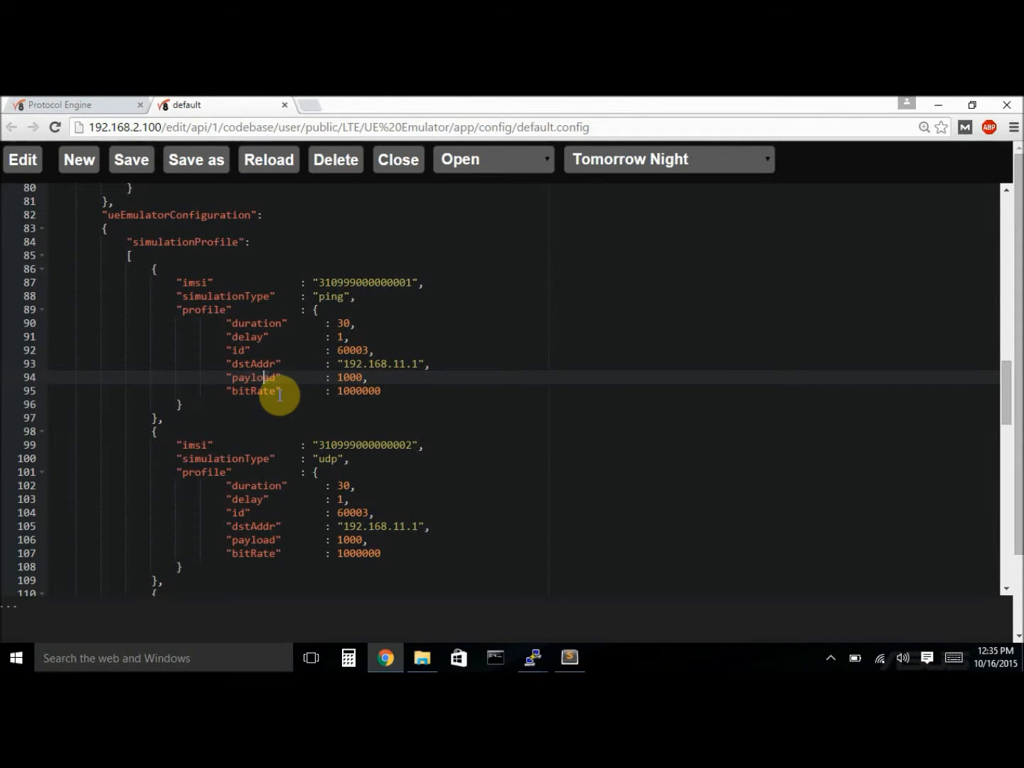
pyautogui.click(270, 391)
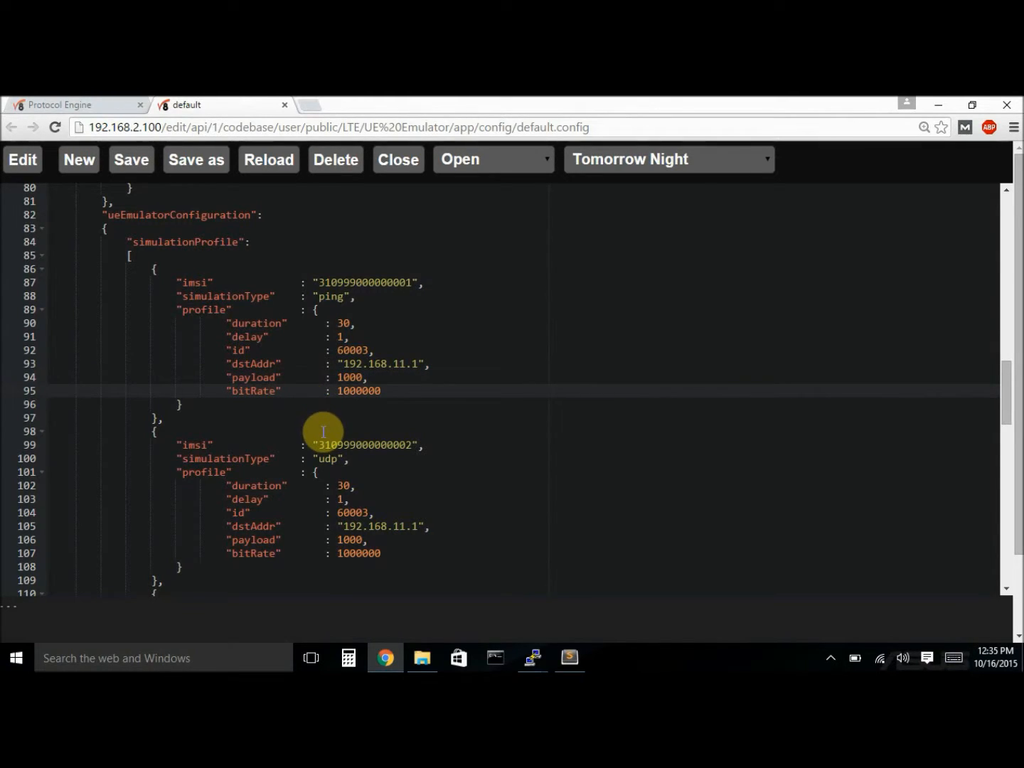
pyautogui.click(251, 309)
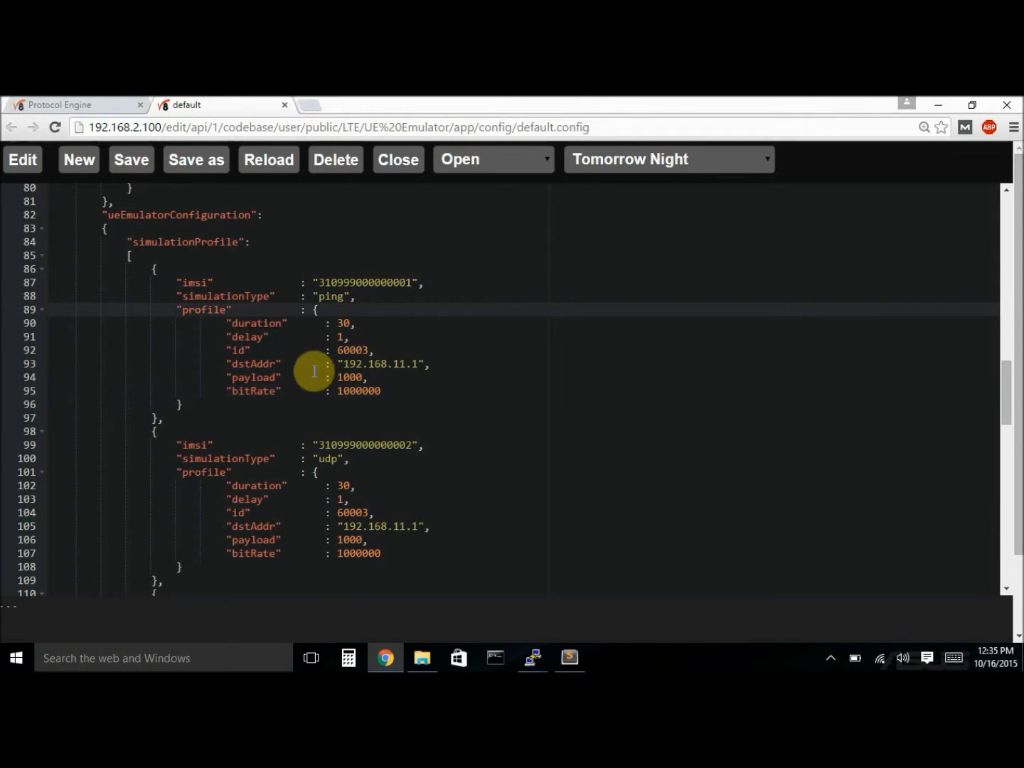
# Step: Review the second, third and fourth simulation profiles in the ueEmulatorConfiguration block
pyautogui.scroll(-1, 331, 402)
pyautogui.click(391, 456)
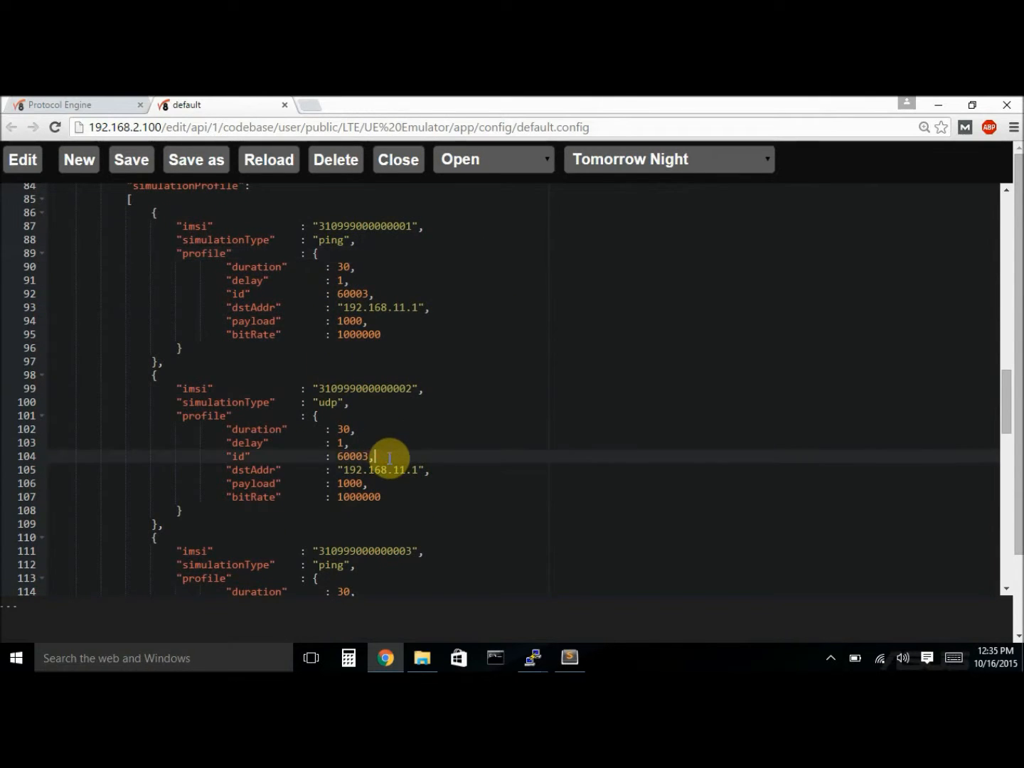
pyautogui.scroll(-3, 385, 509)
pyautogui.click(381, 463)
pyautogui.click(380, 558)
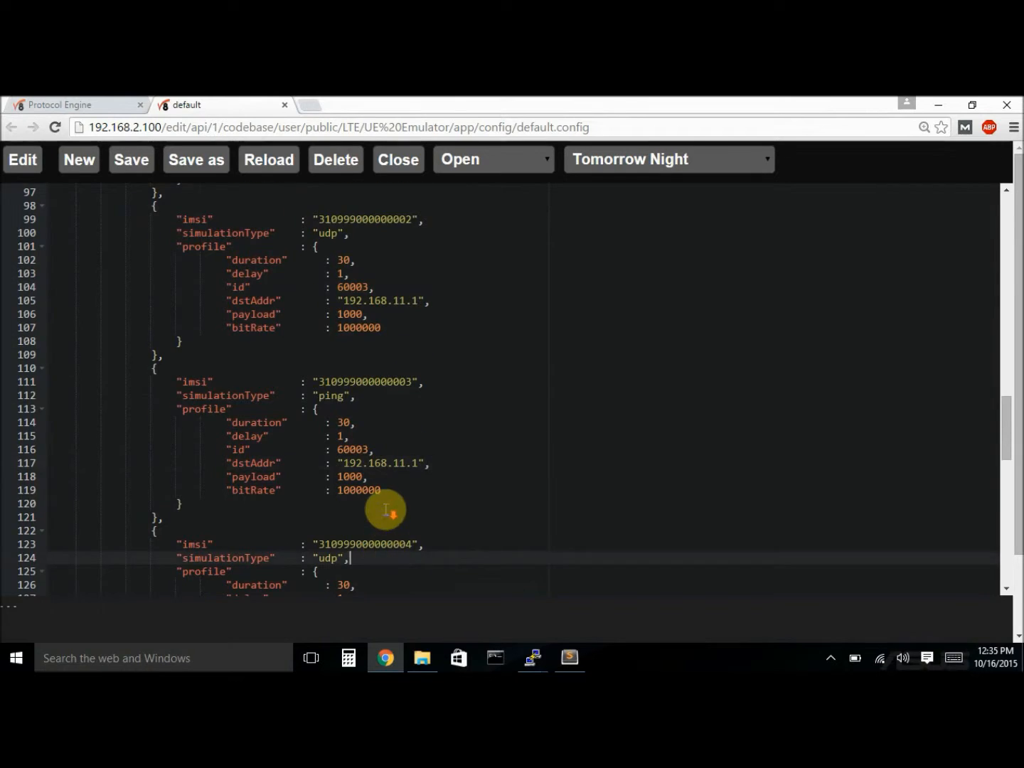
pyautogui.scroll(-3, 382, 512)
pyautogui.scroll(3, 386, 494)
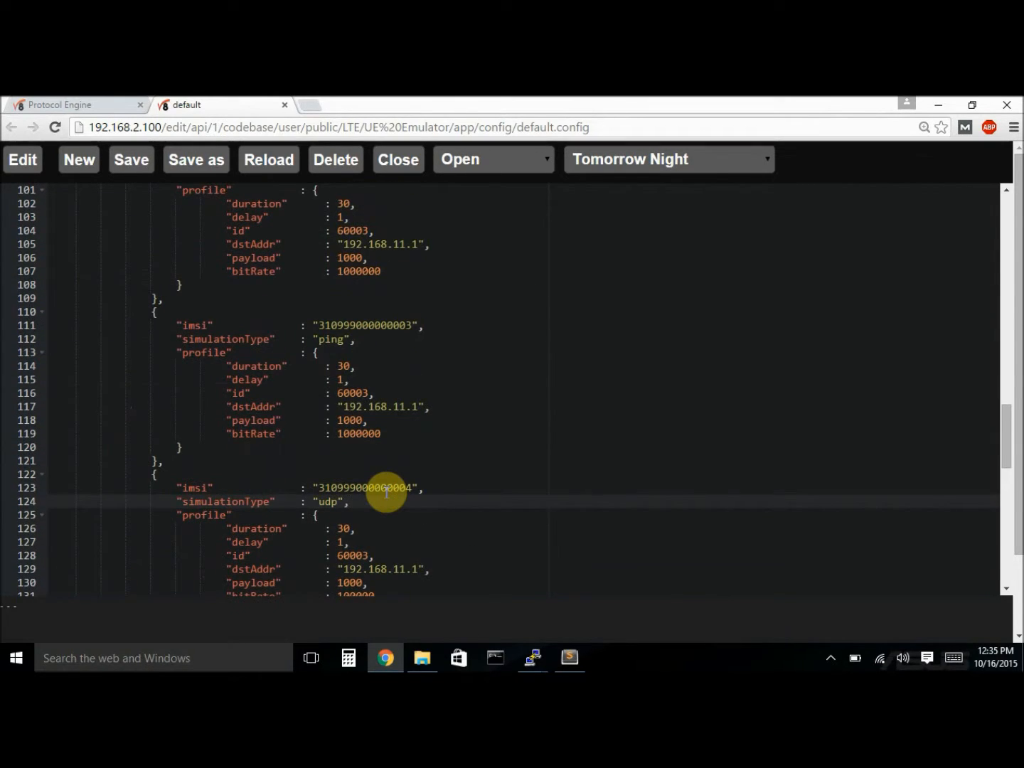
pyautogui.scroll(3, 385, 491)
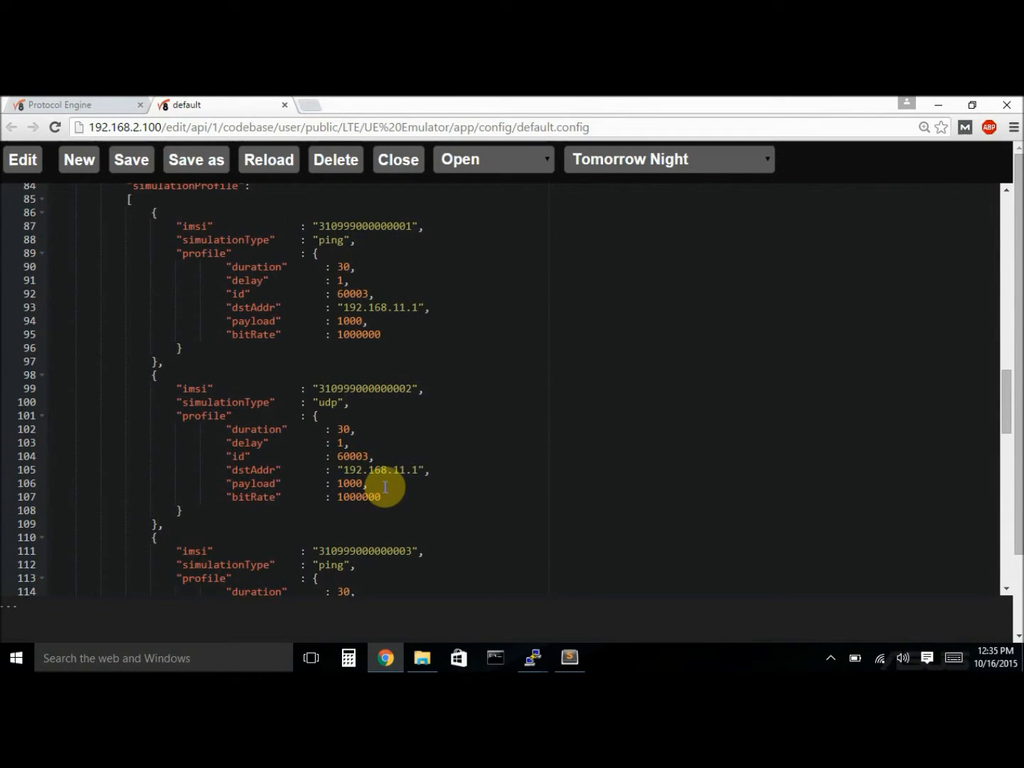
pyautogui.scroll(2, 385, 491)
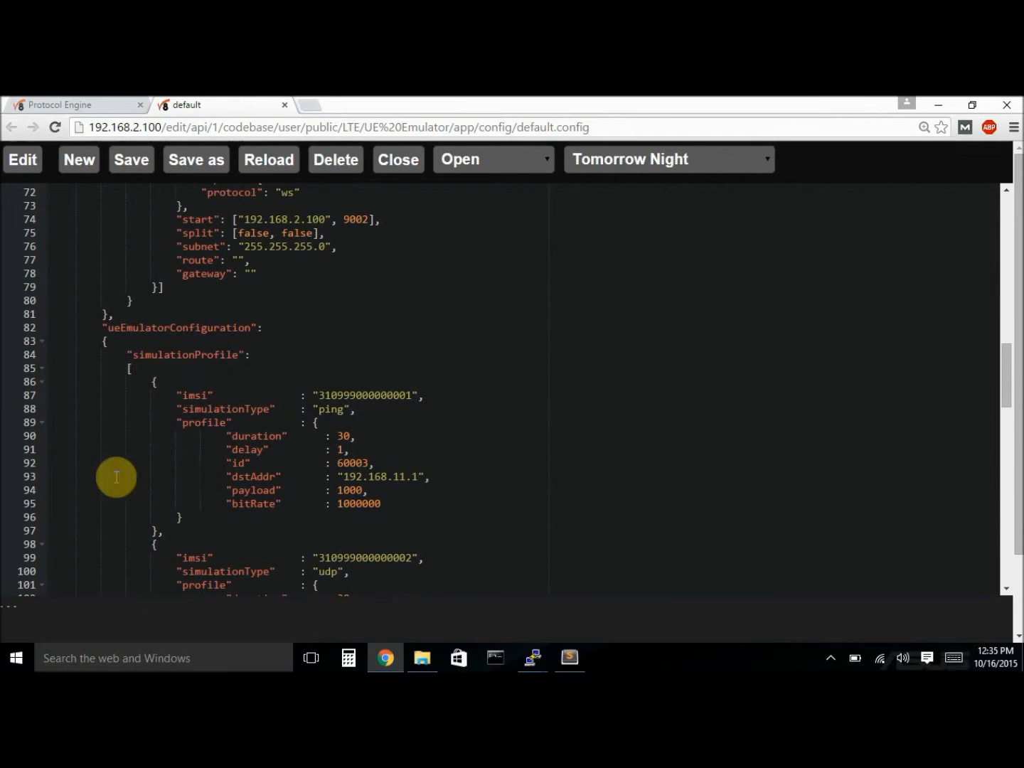
# Step: Close the configuration file and load the LTE UE Emulator with the Default configuration
pyautogui.click(286, 104)
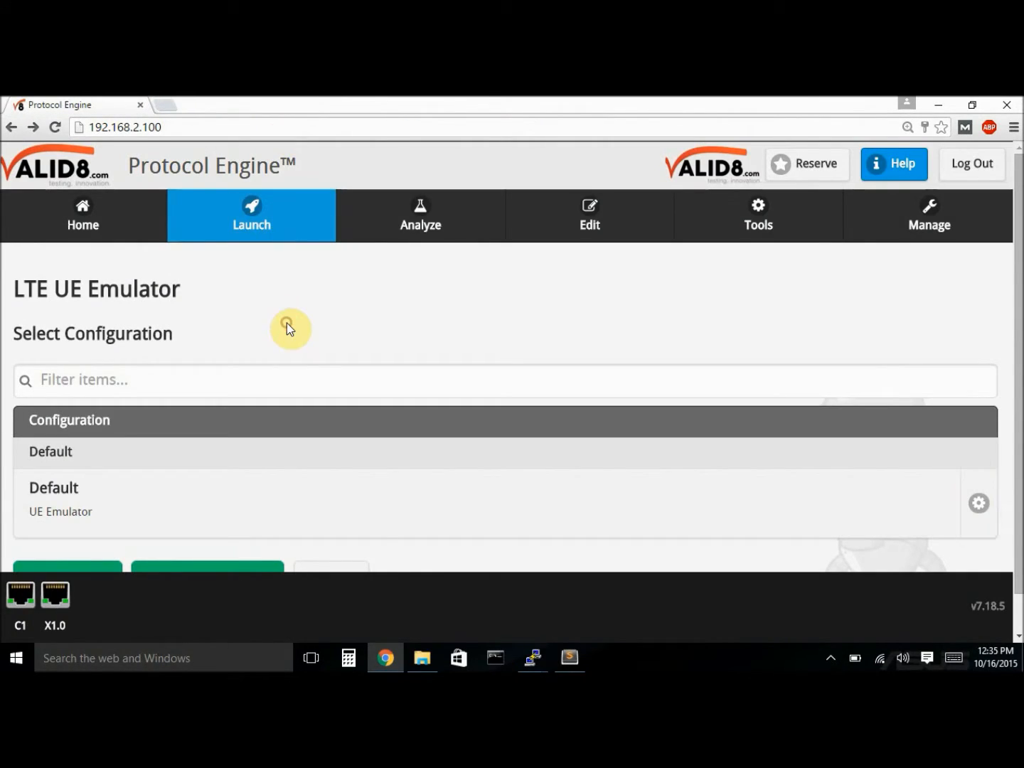
pyautogui.scroll(-1, 286, 323)
pyautogui.scroll(1, 284, 316)
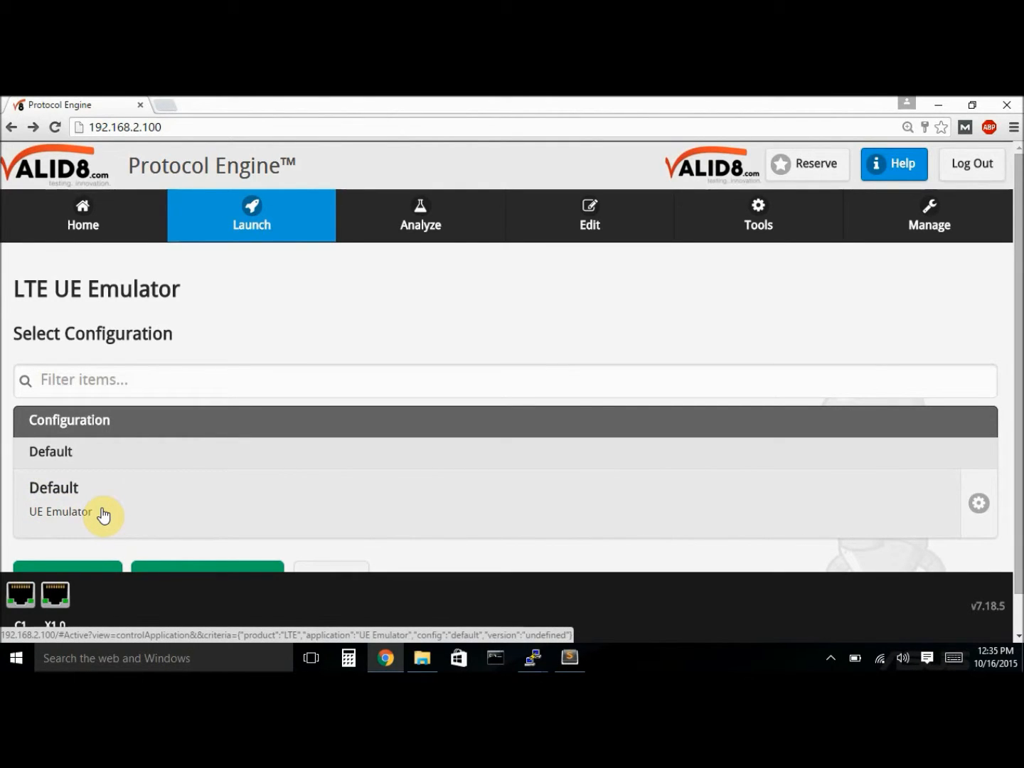
pyautogui.click(127, 514)
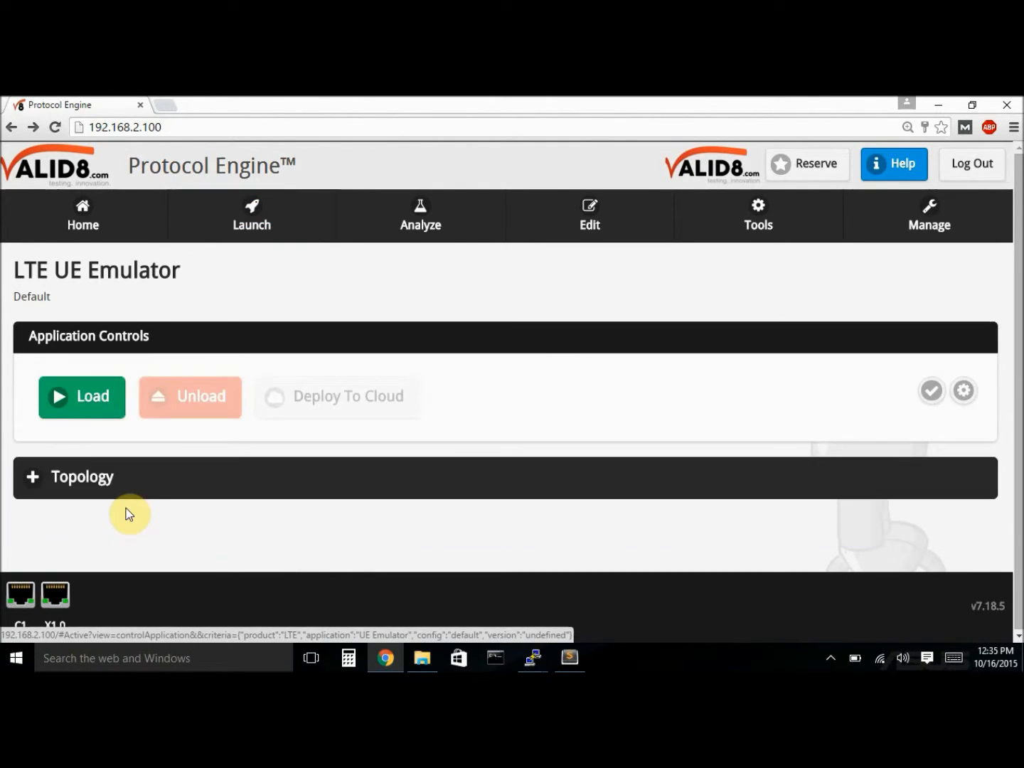
pyautogui.click(107, 411)
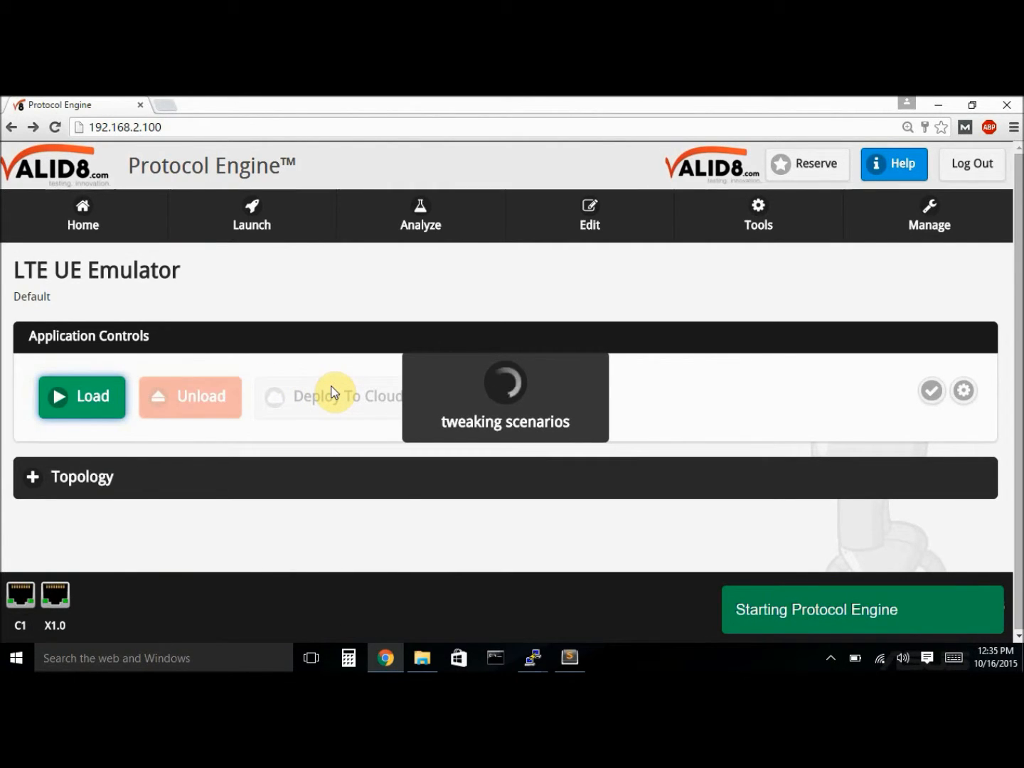
# Step: Examine the loaded emulator's instances, utilization, call controller, volume, length, gap, stagger and program settings
pyautogui.hotkey('ctrl', '-')
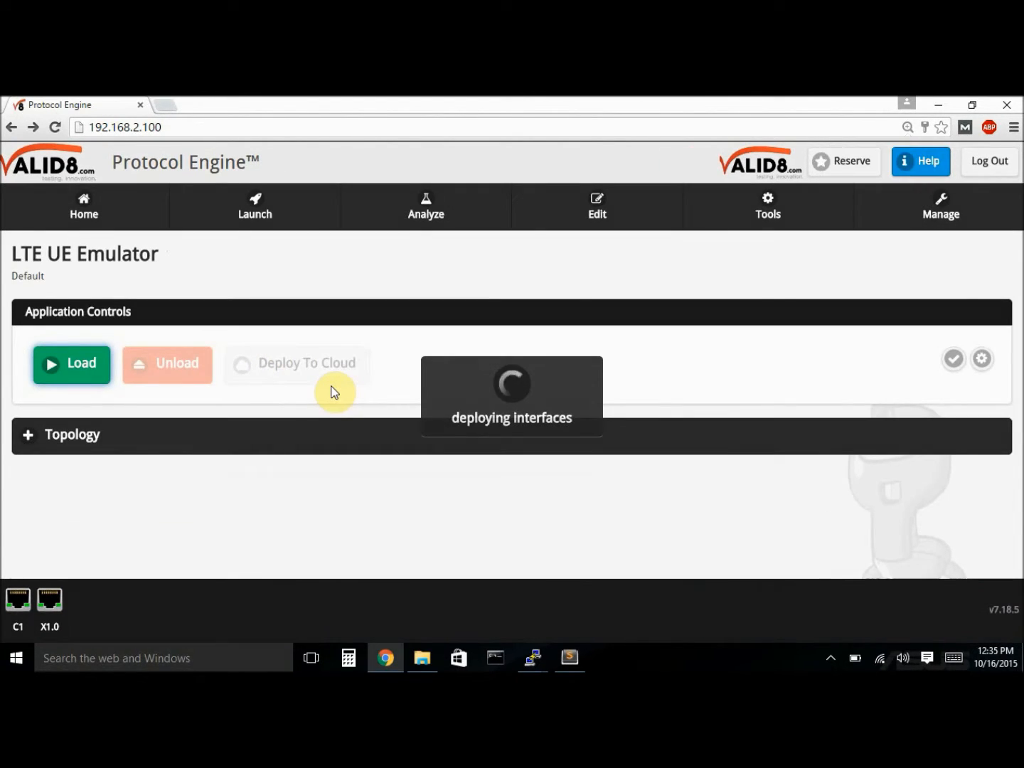
pyautogui.hotkey('ctrl', '-')
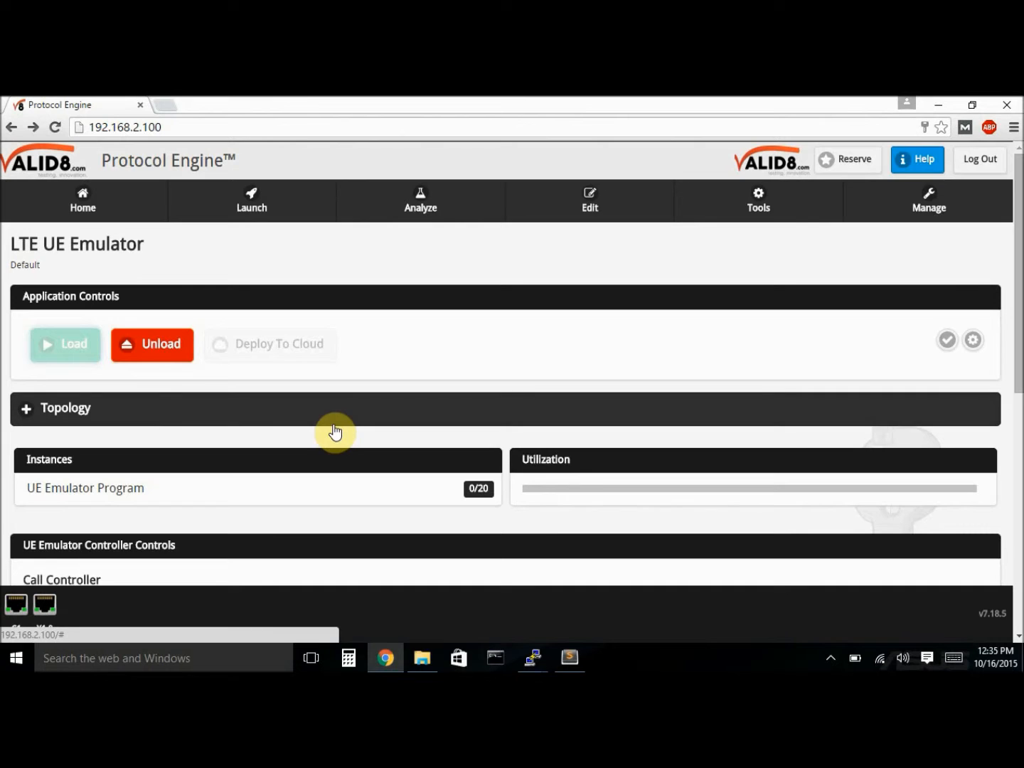
pyautogui.scroll(-2, 337, 437)
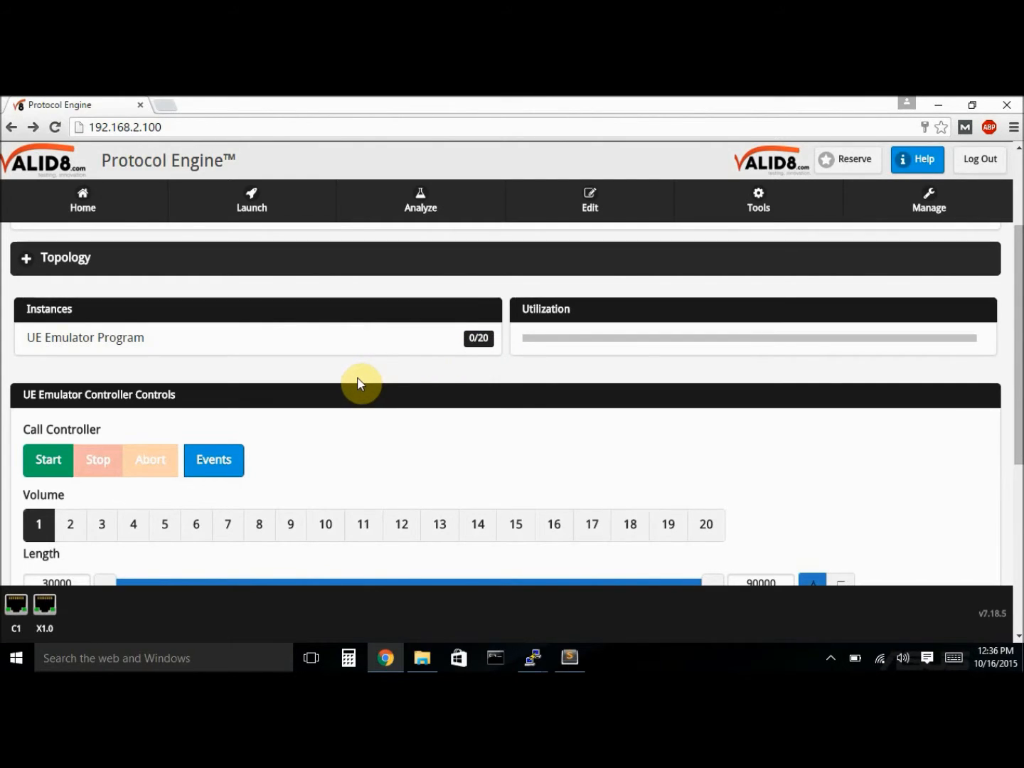
pyautogui.scroll(-1, 360, 382)
pyautogui.scroll(-1, 361, 383)
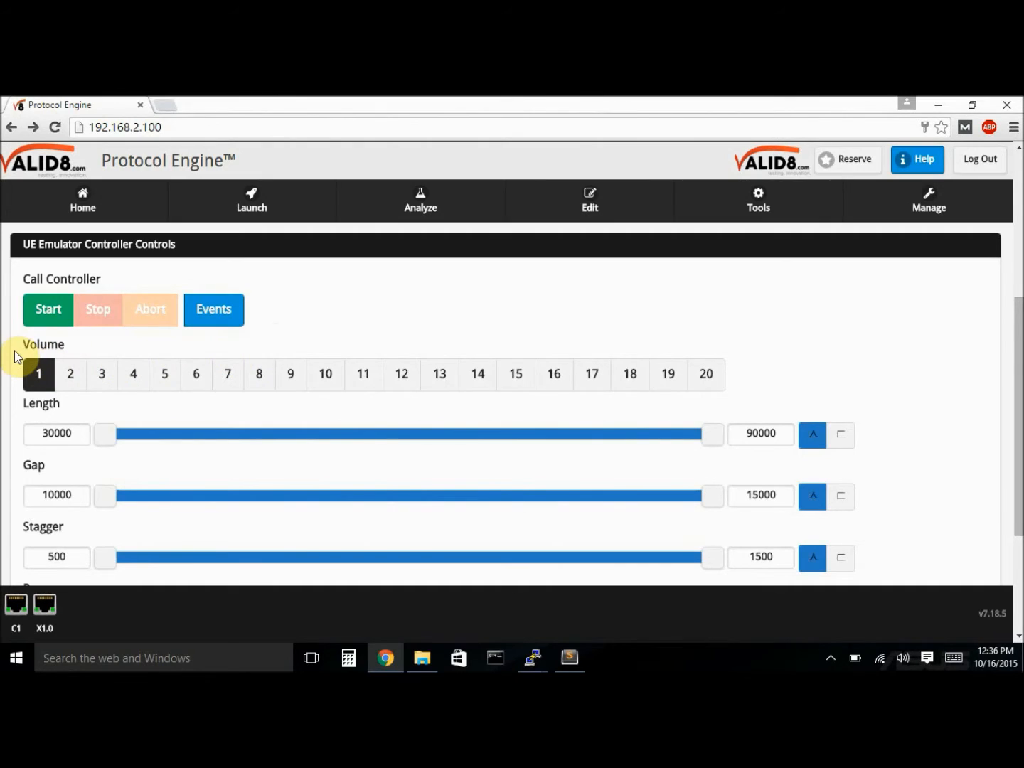
pyautogui.scroll(-1, 31, 345)
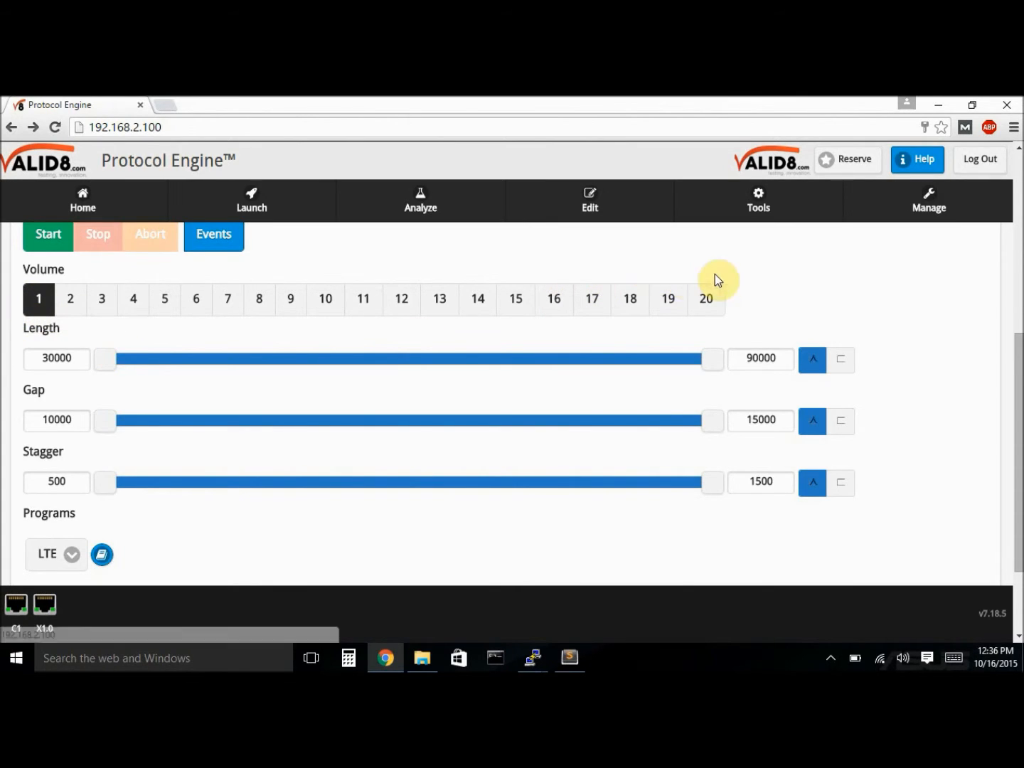
pyautogui.scroll(1, 799, 295)
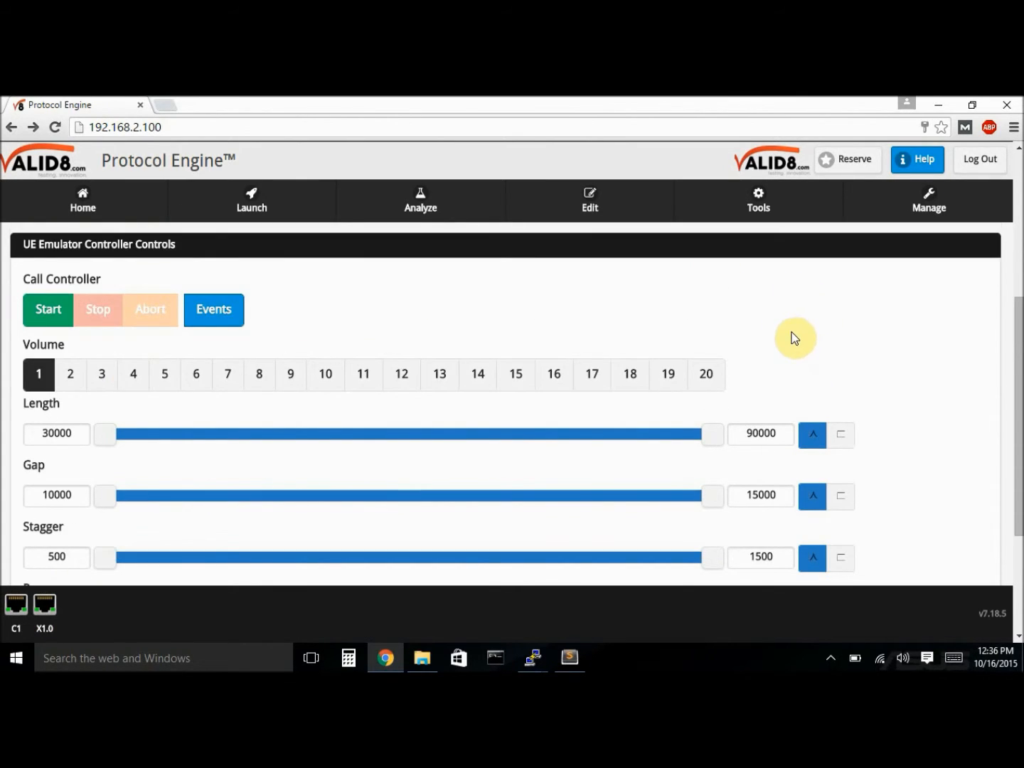
pyautogui.scroll(-1, 911, 356)
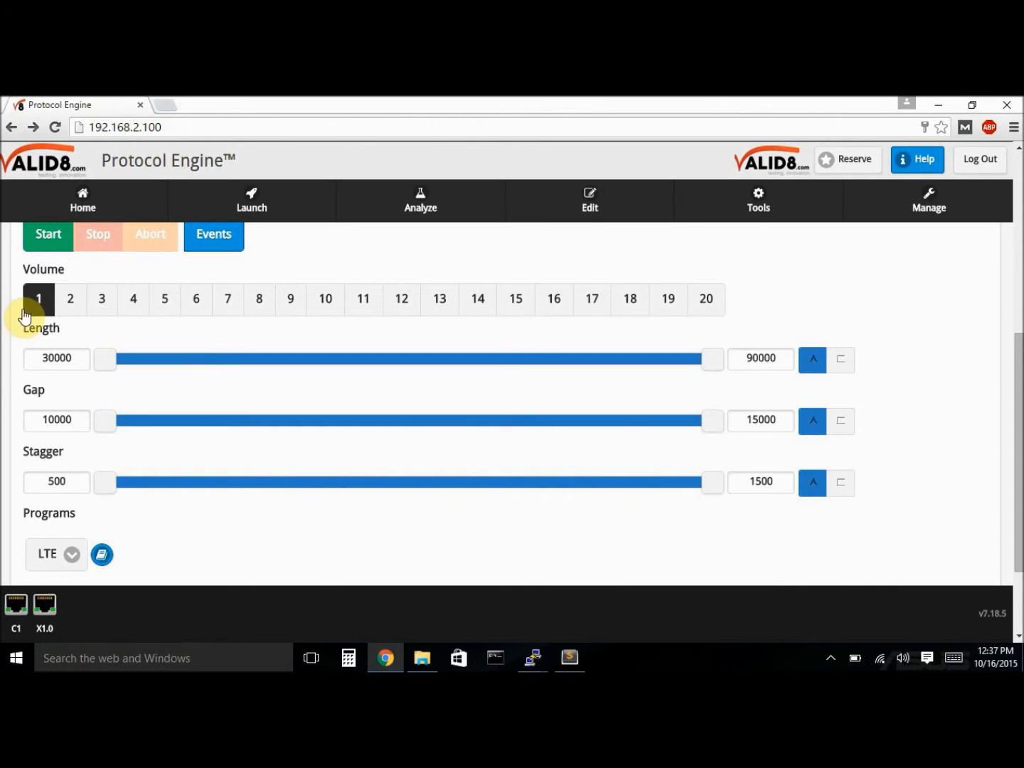
pyautogui.scroll(-1, 28, 317)
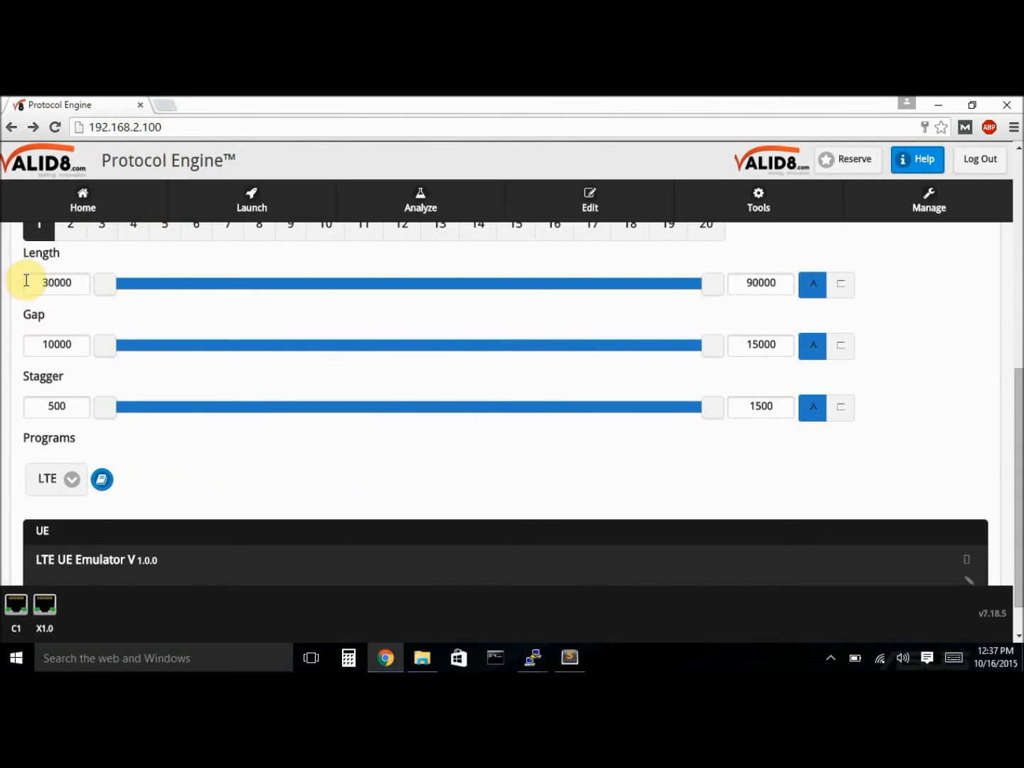
pyautogui.scroll(1, 28, 281)
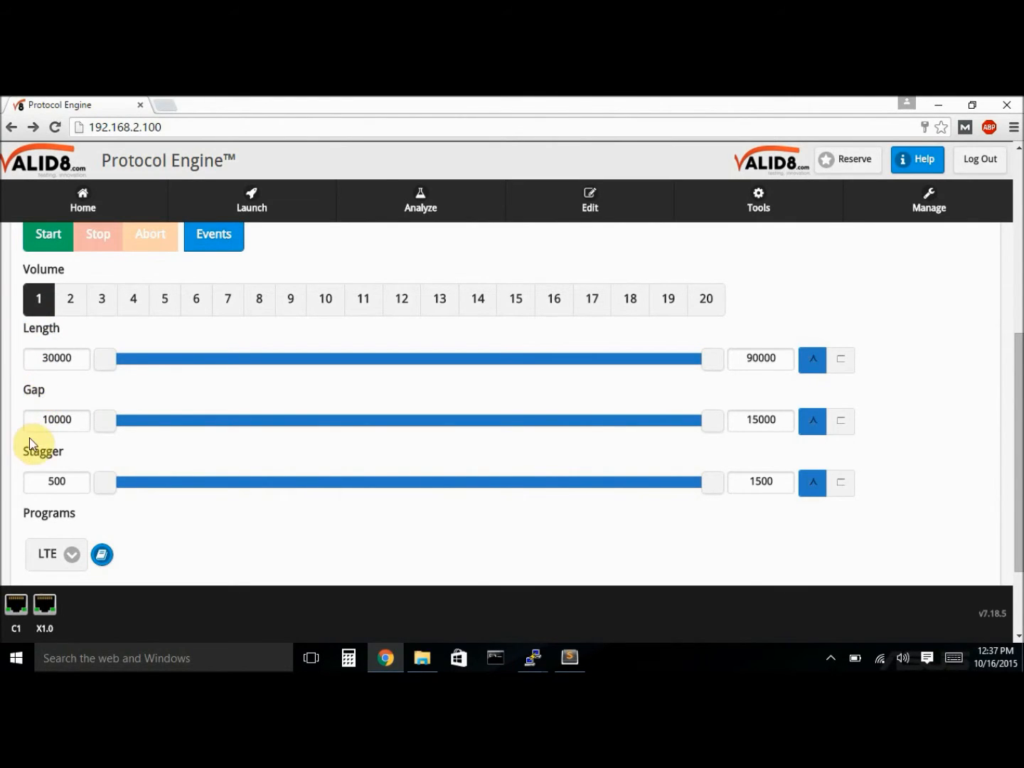
pyautogui.scroll(3, 14, 449)
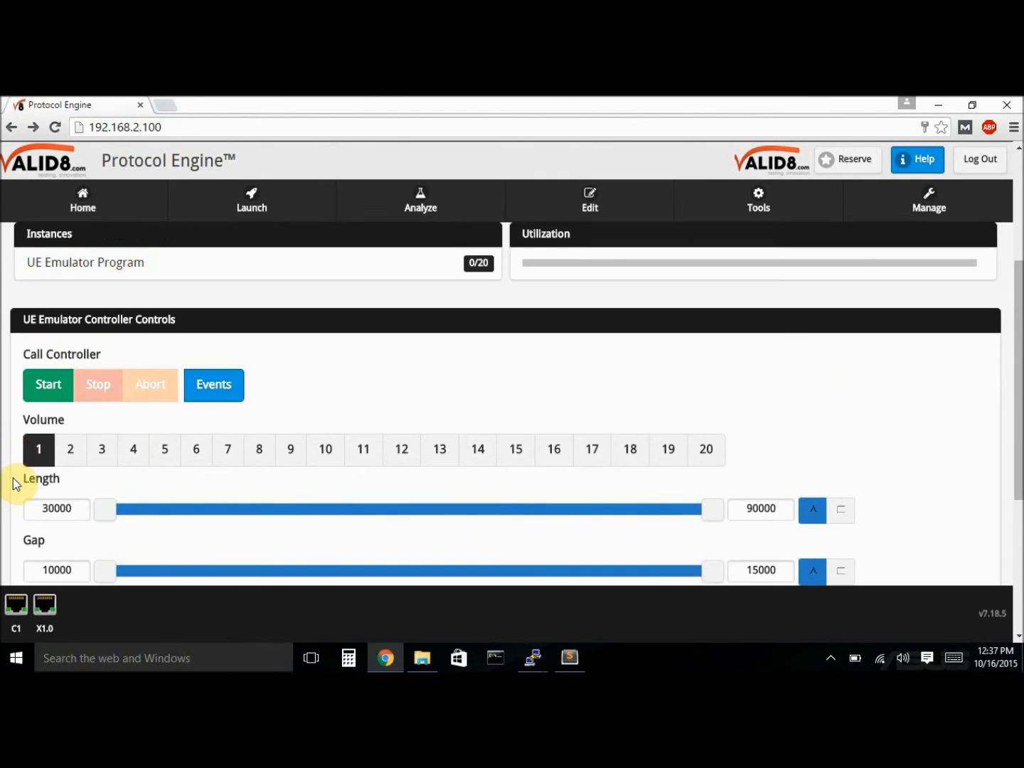
# Step: Start the UE Emulator call controller at volume 1 and check the program's instances and utilization
pyautogui.scroll(-1, 21, 490)
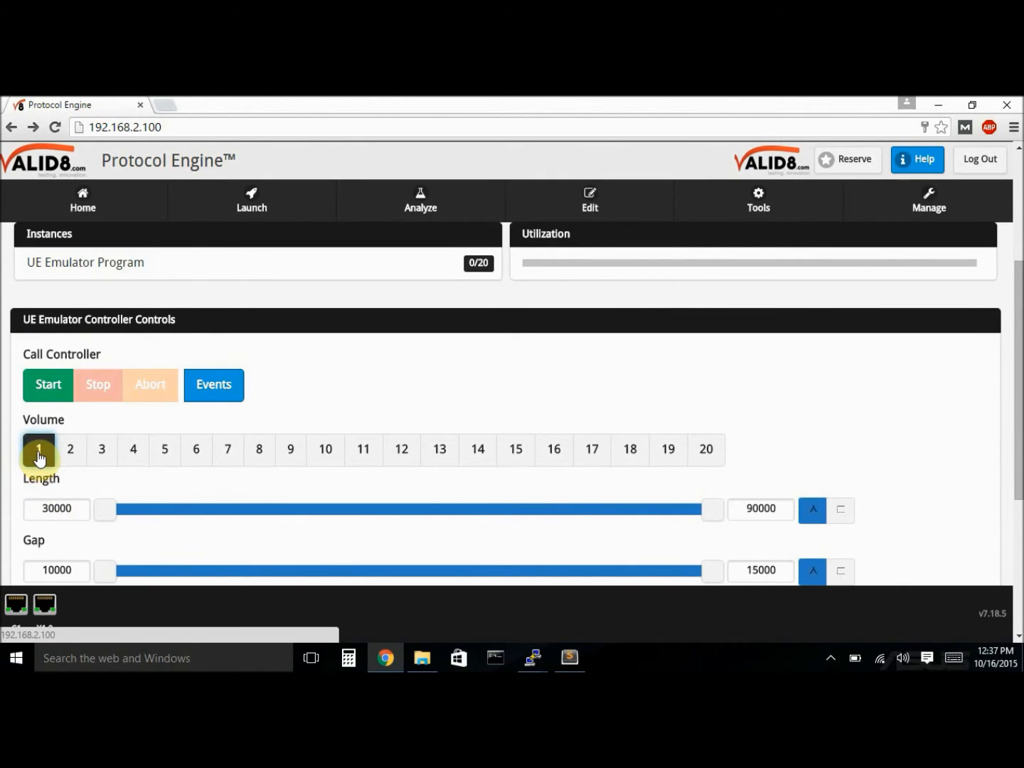
pyautogui.click(48, 396)
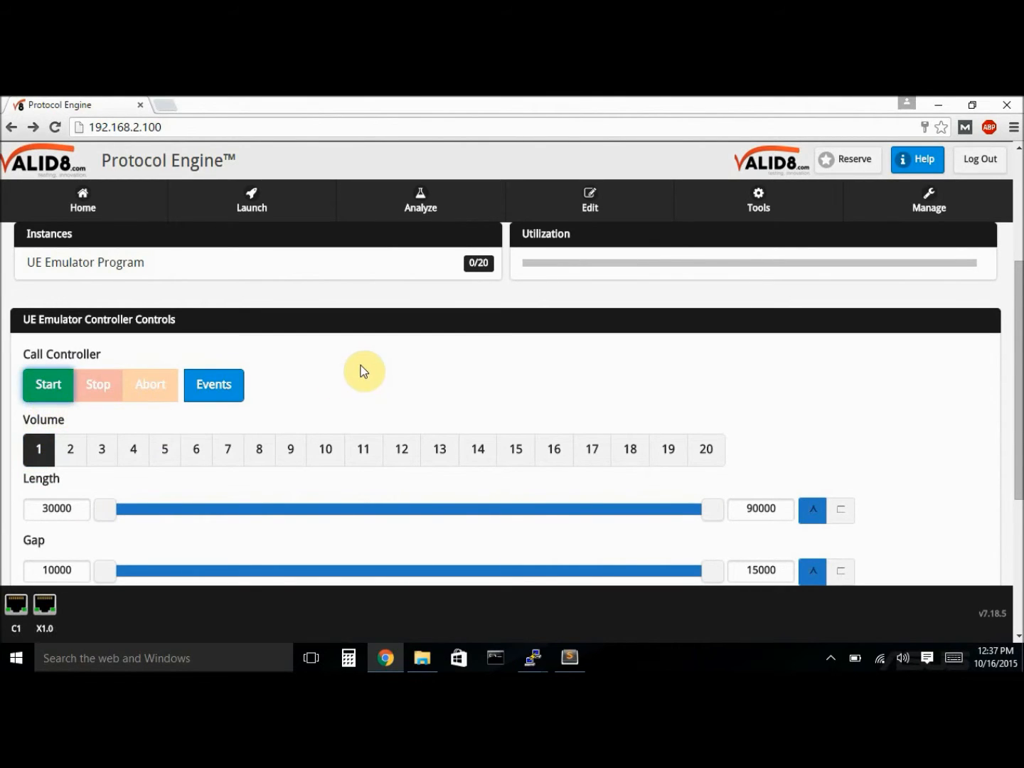
pyautogui.scroll(1, 361, 371)
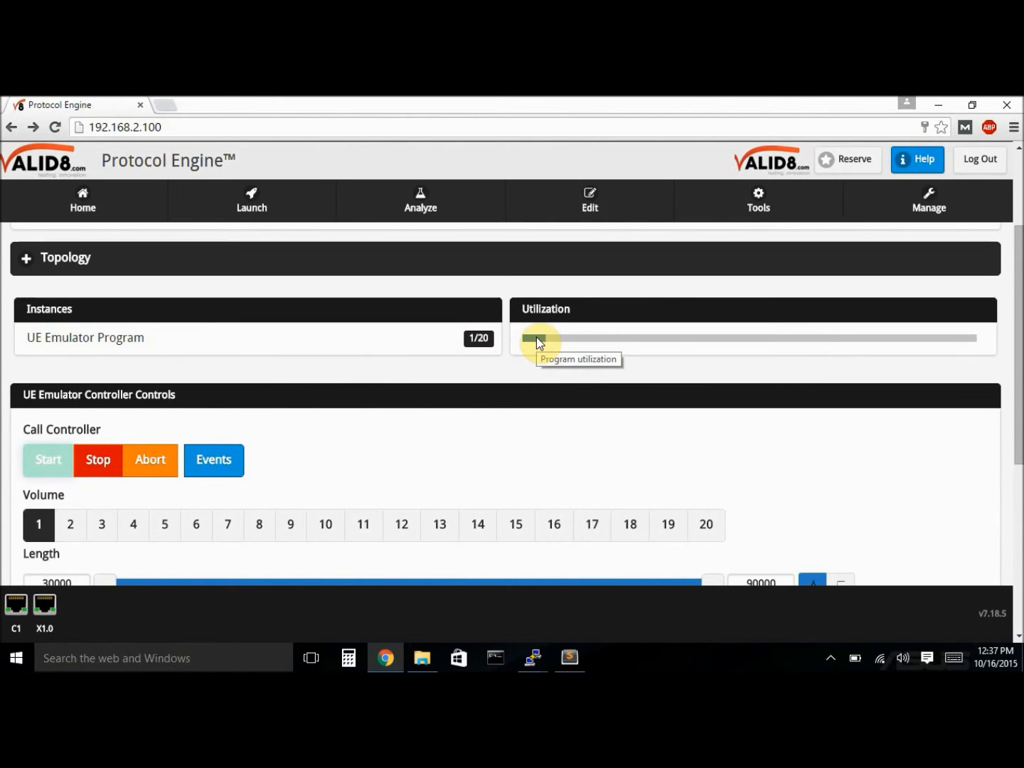
# Step: Open the call controller's event log and inspect the UE connected and simulation started entries
pyautogui.click(221, 460)
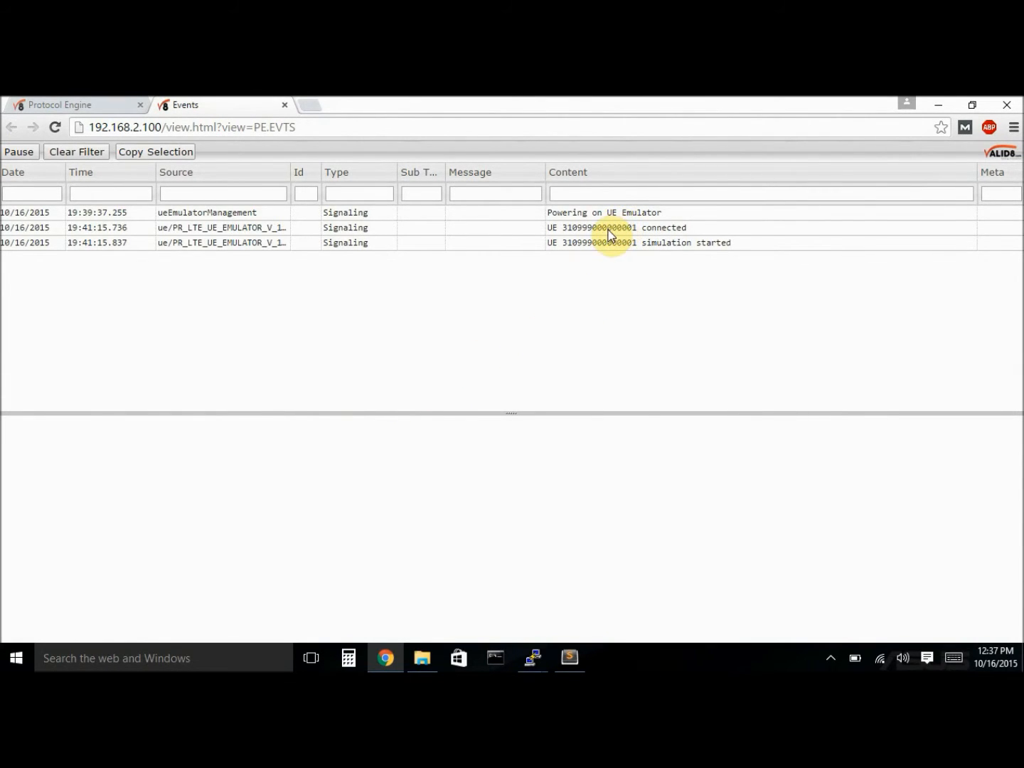
pyautogui.click(552, 234)
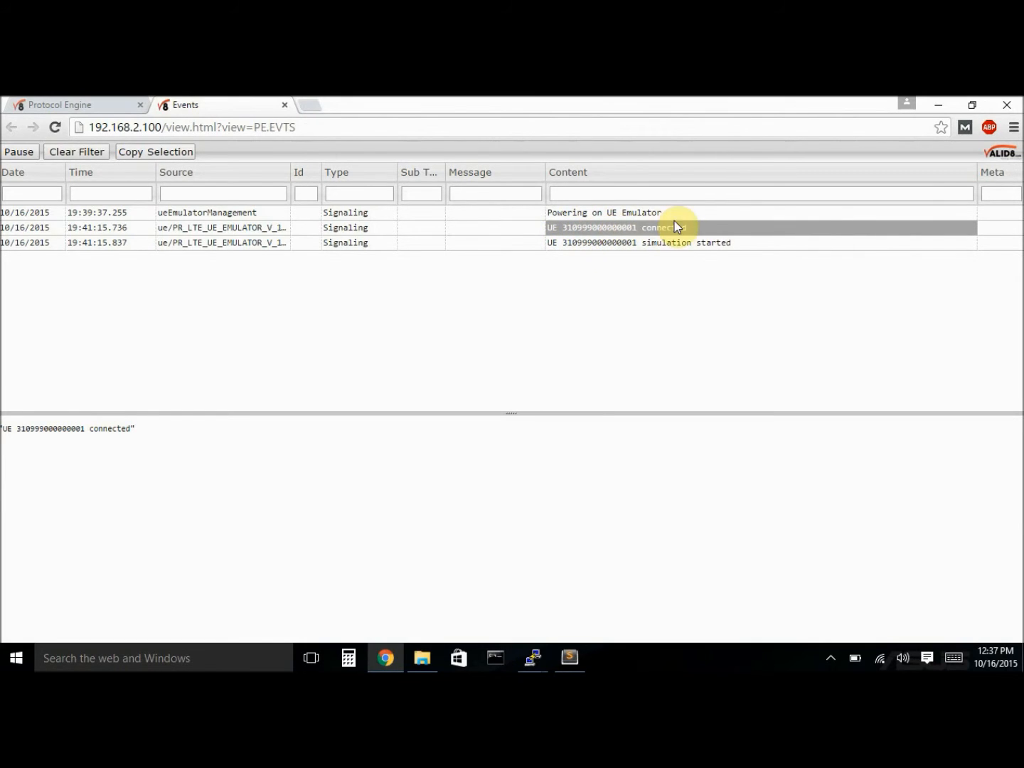
pyautogui.click(674, 243)
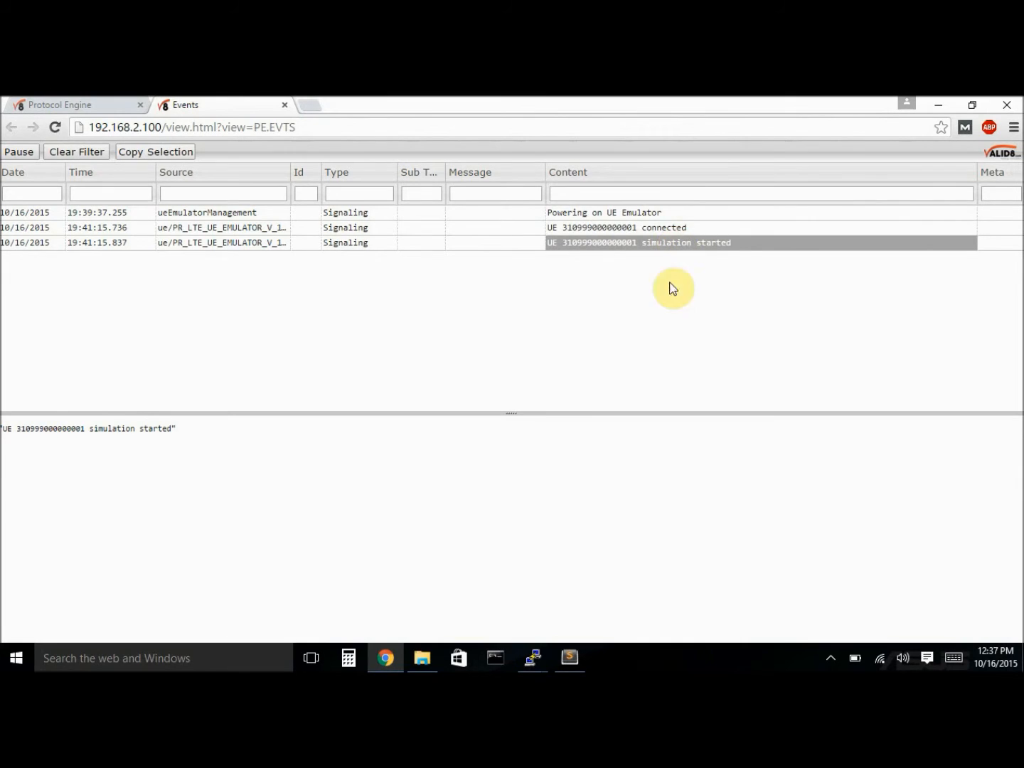
# Step: Switch to the lteenb terminal to examine the downlink and uplink traffic statistics, and return to the browser's event log
pyautogui.click(536, 651)
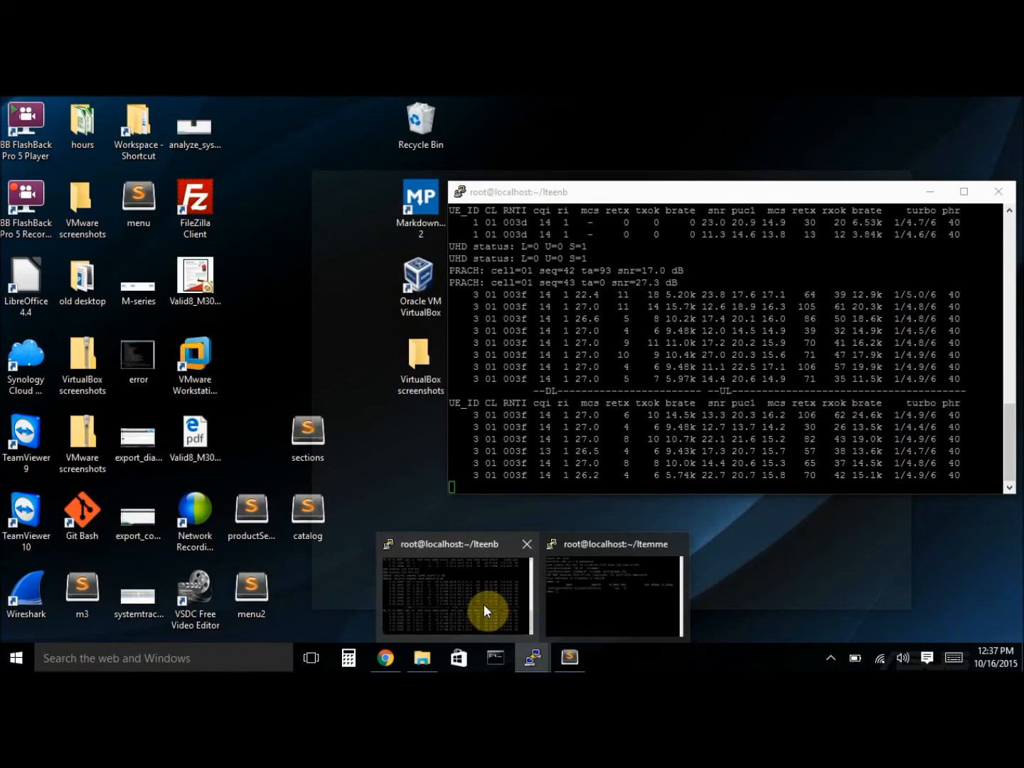
pyautogui.click(485, 605)
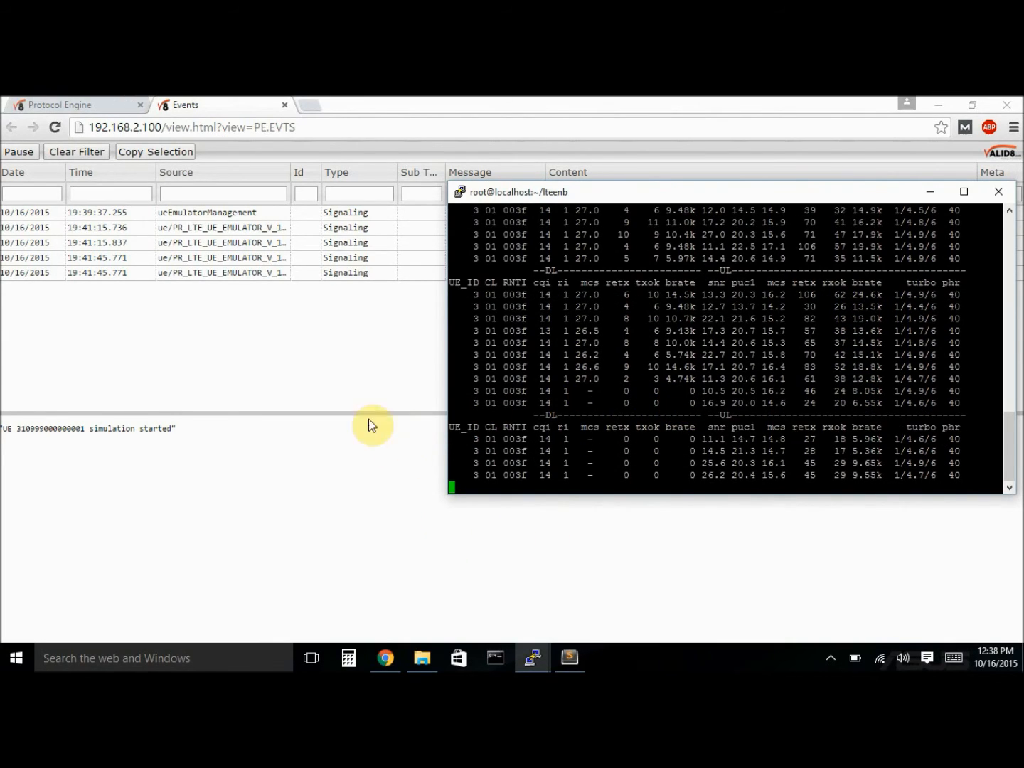
pyautogui.click(347, 361)
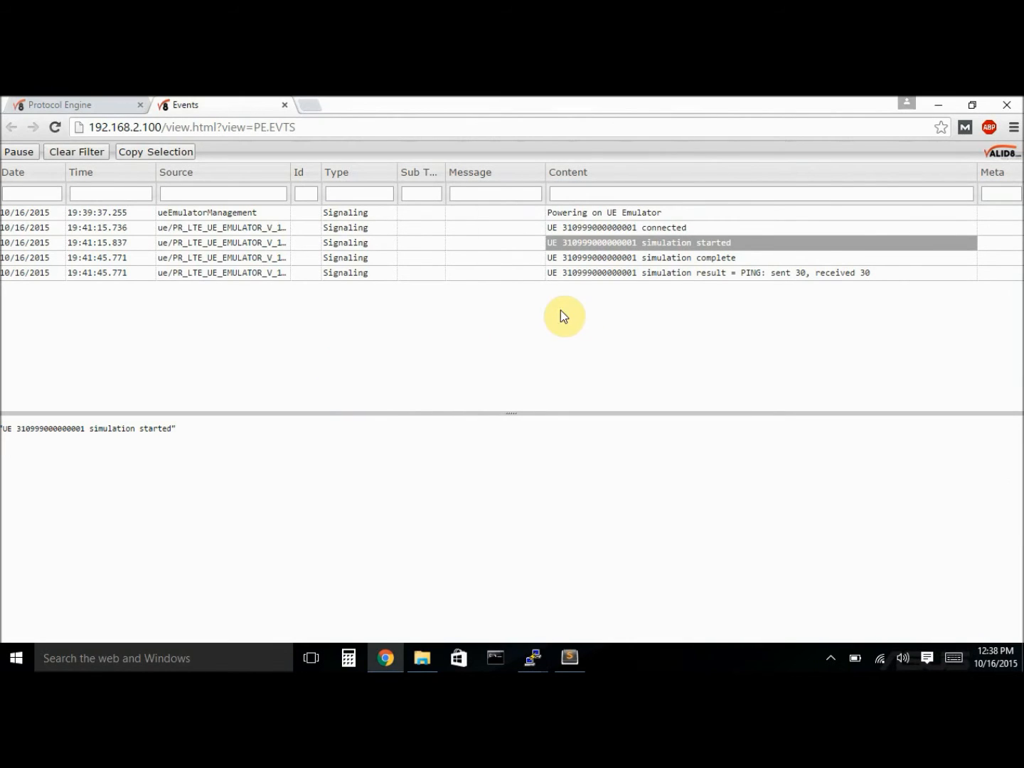
# Step: Inspect the simulation complete and PING simulation result entries in the event log
pyautogui.click(610, 274)
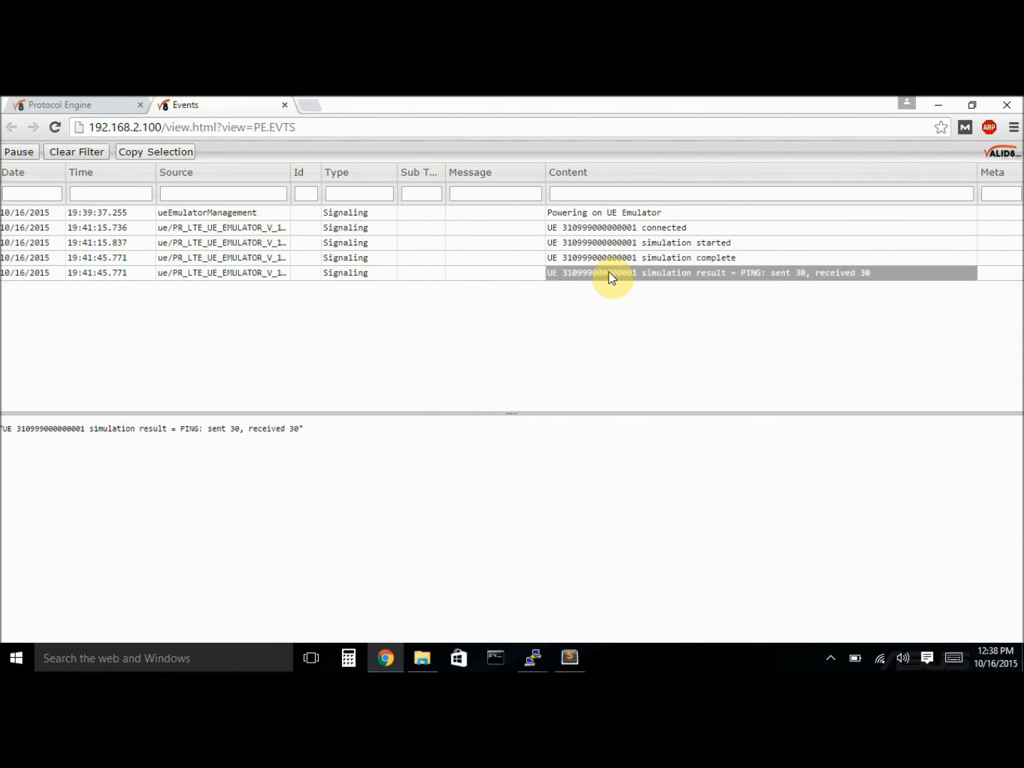
pyautogui.click(635, 256)
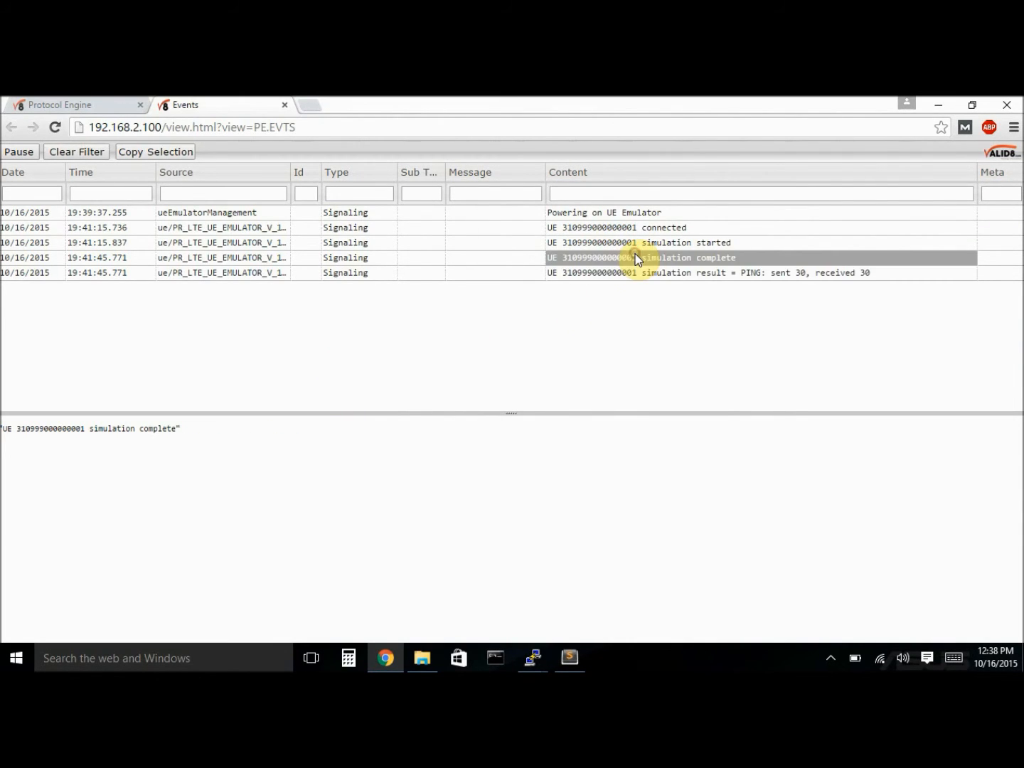
pyautogui.click(667, 274)
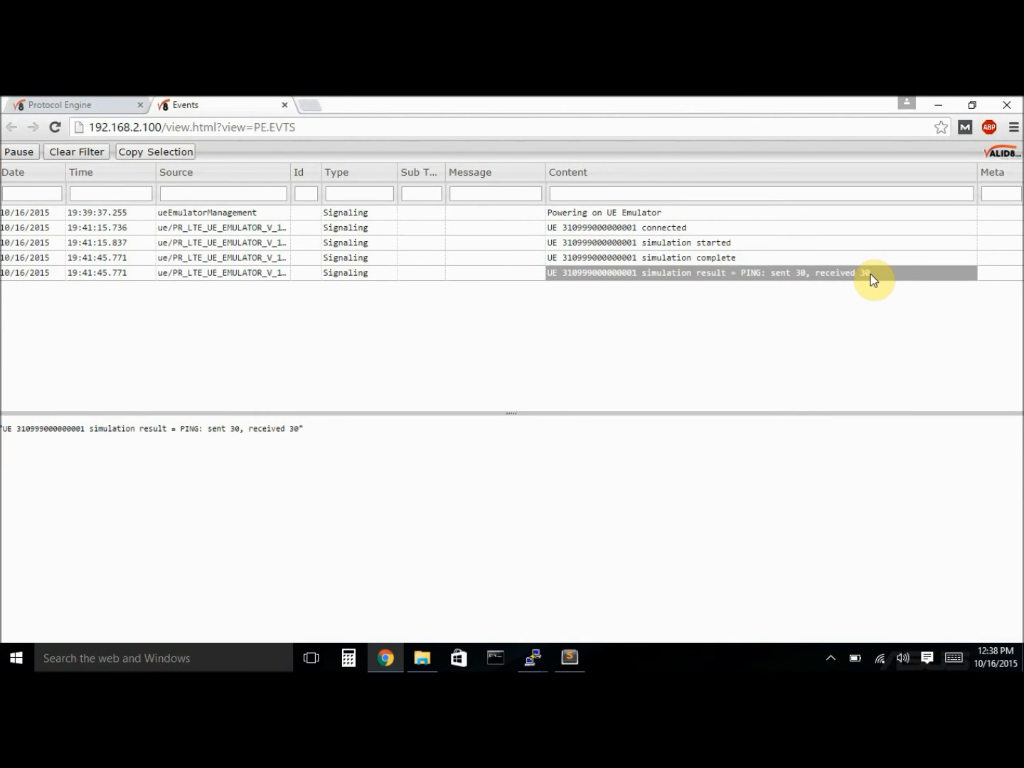
# Step: Return to the Protocol Engine page and unload the LTE UE Emulator
pyautogui.click(51, 104)
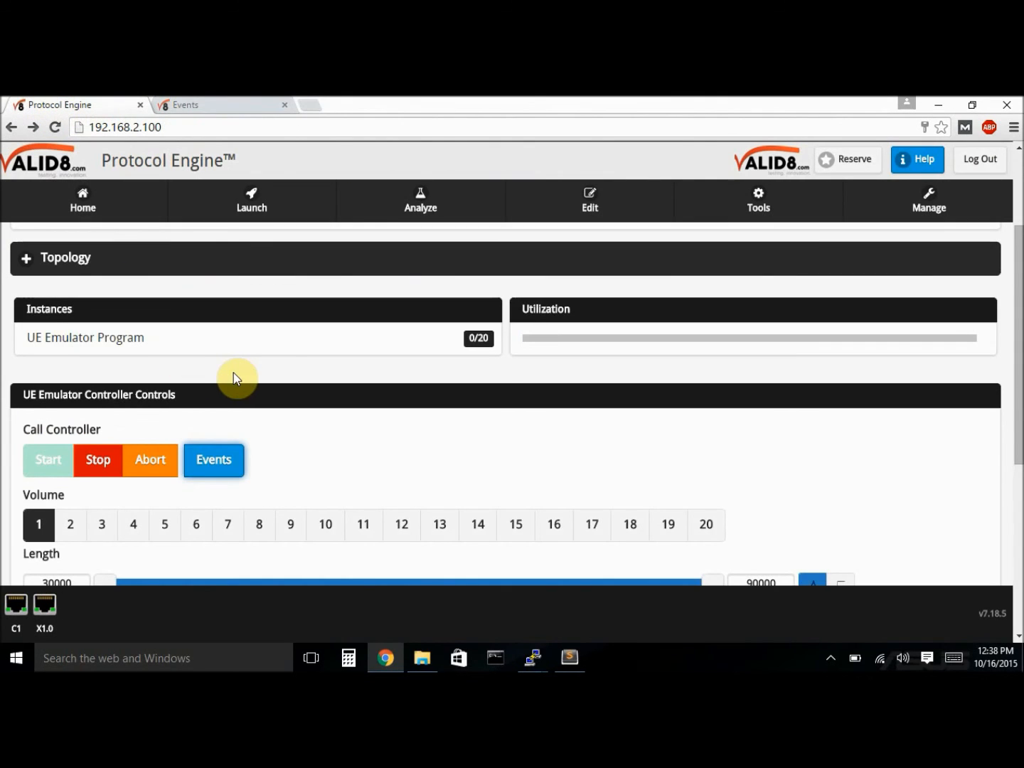
pyautogui.scroll(1, 178, 371)
pyautogui.scroll(1, 178, 371)
pyautogui.click(153, 351)
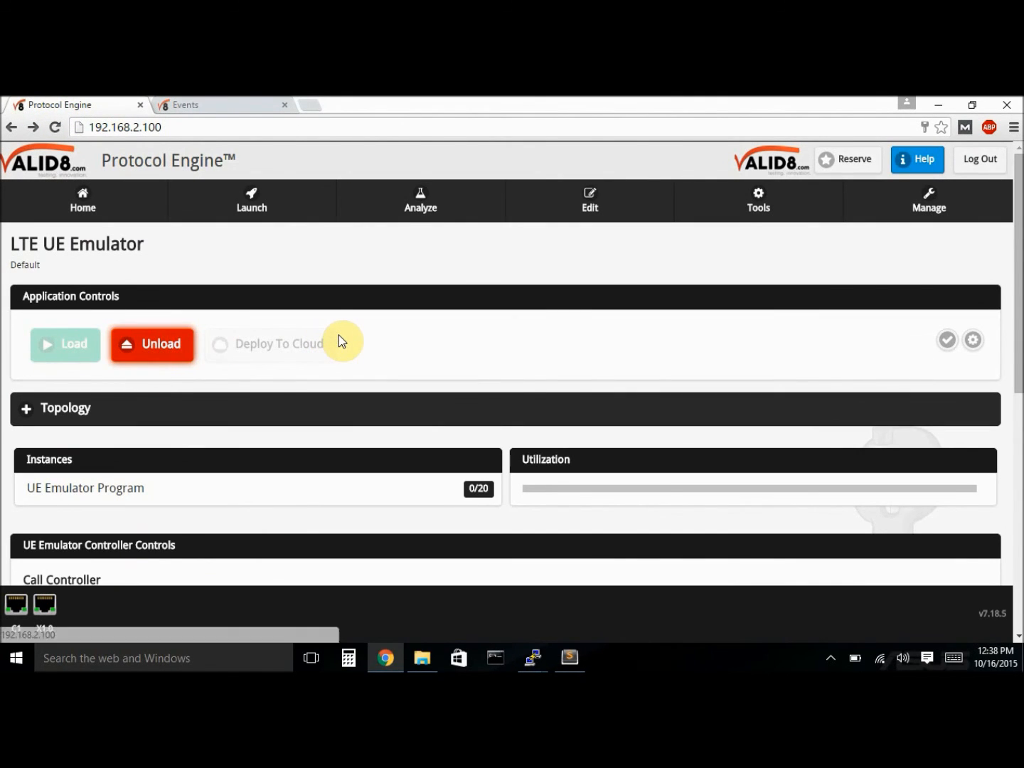